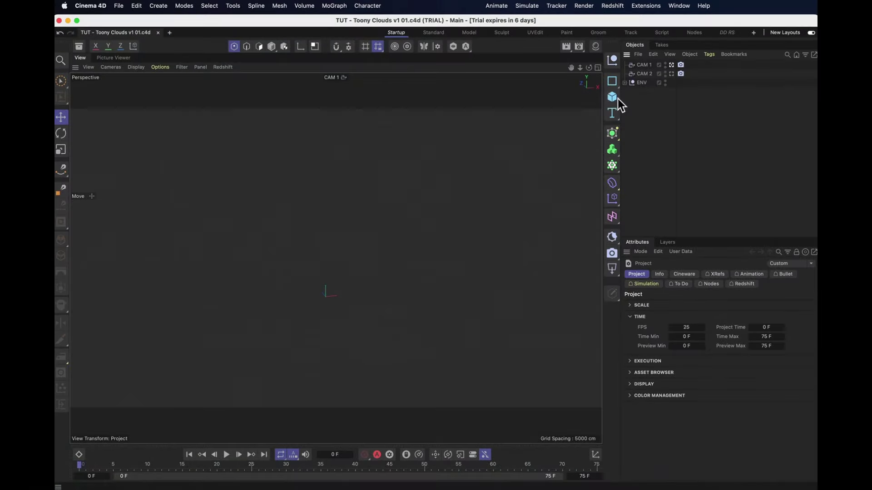
- Add a Sphere with a 333 cm radius
left_click(612, 97)
left_click(711, 143)
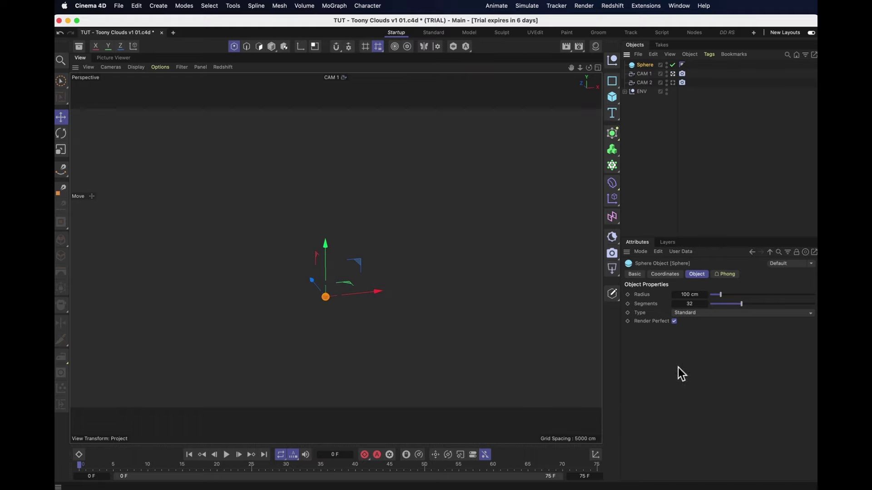
left_click(689, 295)
type("333")
key("Return")
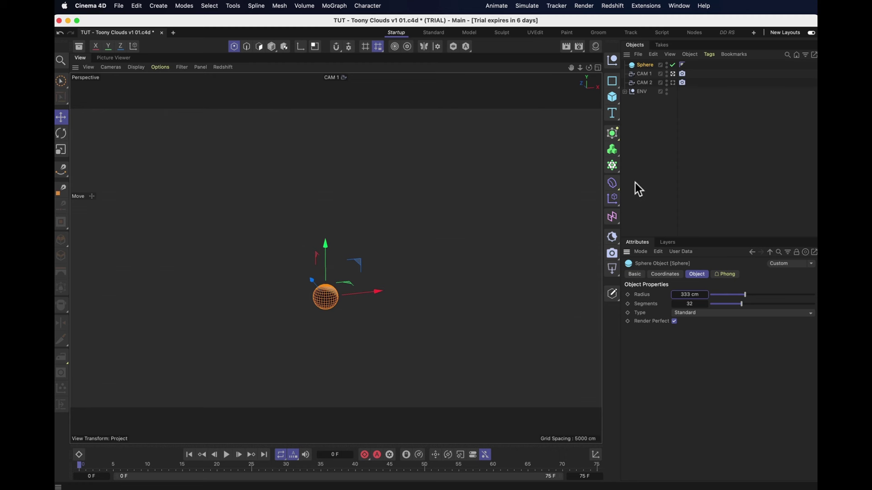
- Put the sphere in a Cloner with grid counts 50×1×25 and 100 cm spacing
left_click(613, 165, "alt")
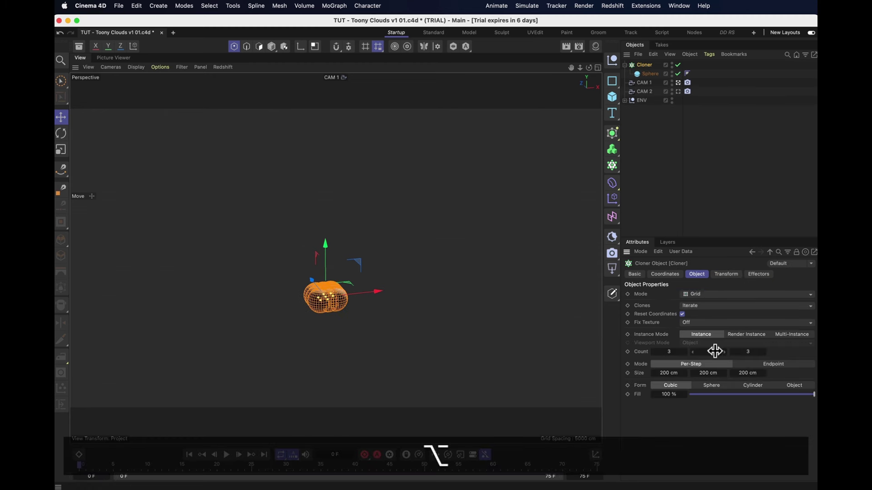
left_click_drag(715, 352, 687, 385)
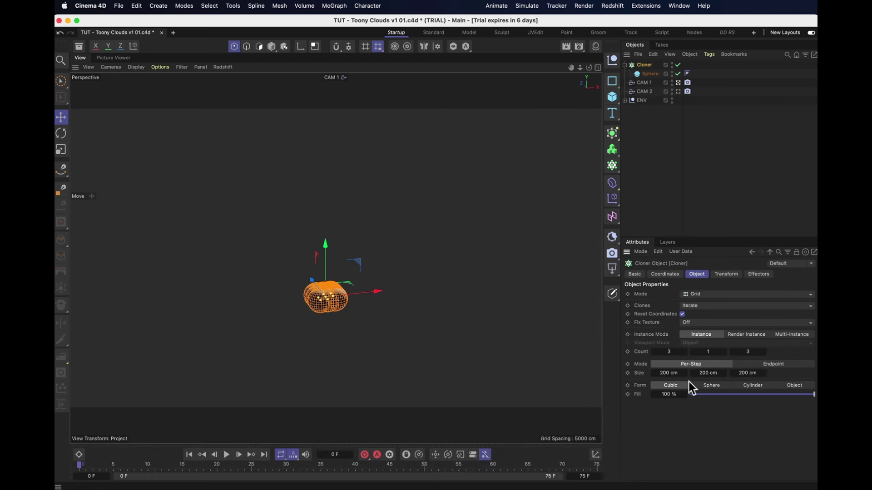
left_click(670, 353)
type("50")
key("Tab")
key("Tab")
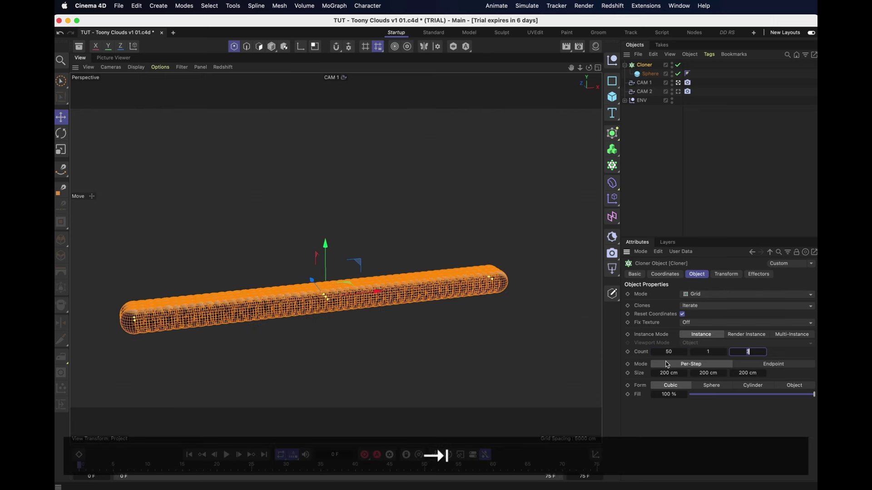
type("25")
key("Return")
left_click(668, 373)
type("10")
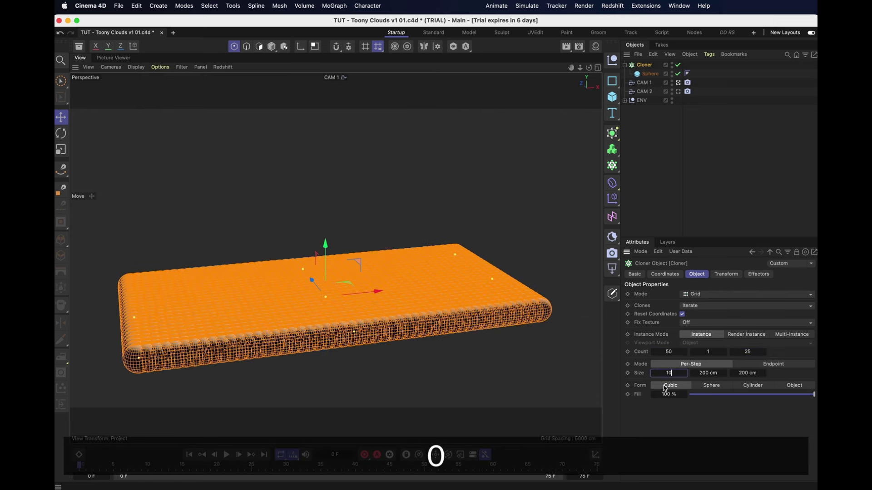
type("0")
key("Tab")
type("100")
key("Tab")
type("100")
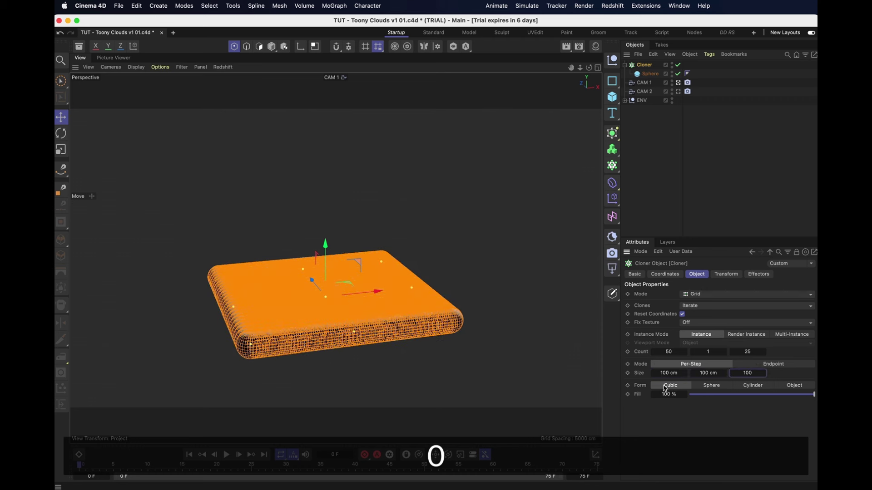
key("Return")
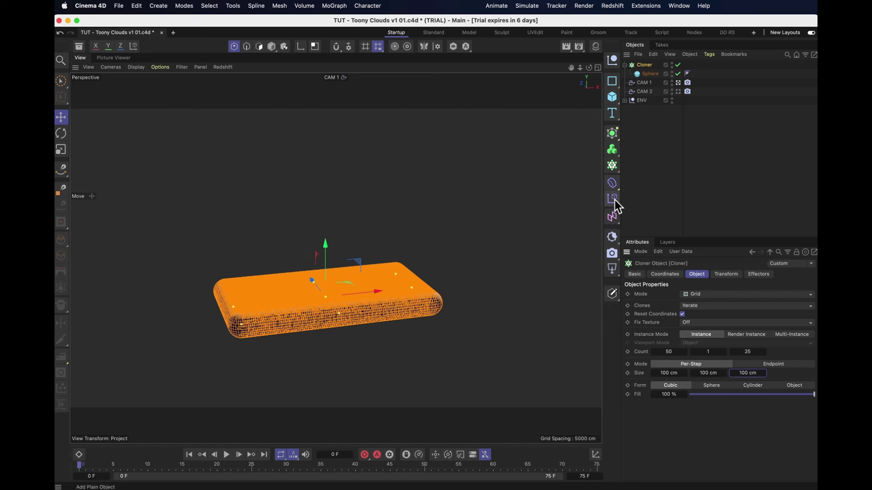
- Add a Random effector with position randomness 1250, 250 and 1250 cm
left_click_drag(615, 200, 711, 273)
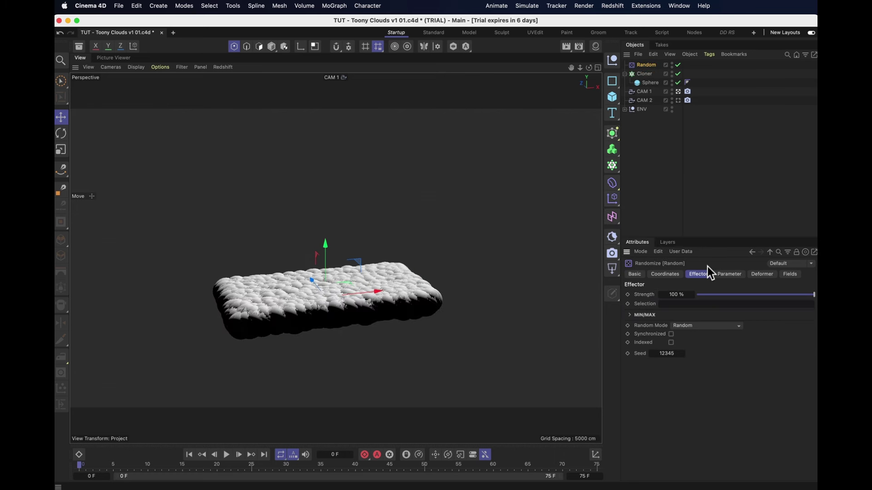
left_click(730, 275)
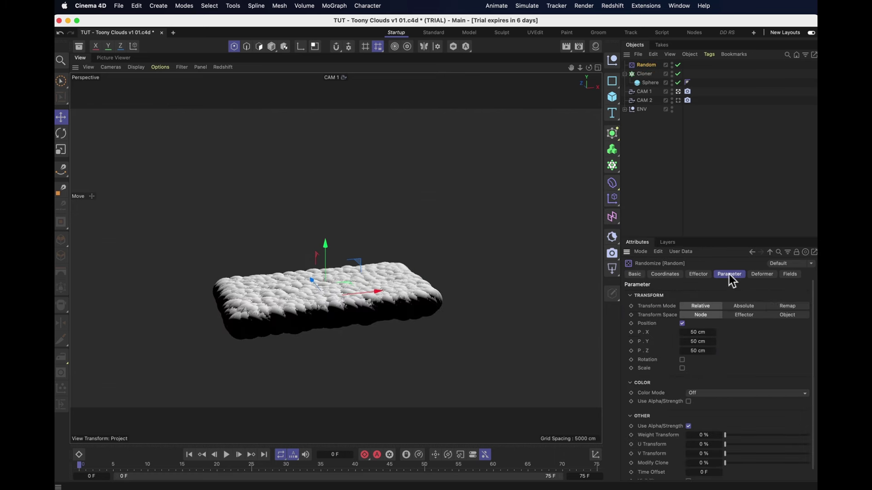
left_click(702, 335)
type("1250")
key("Tab")
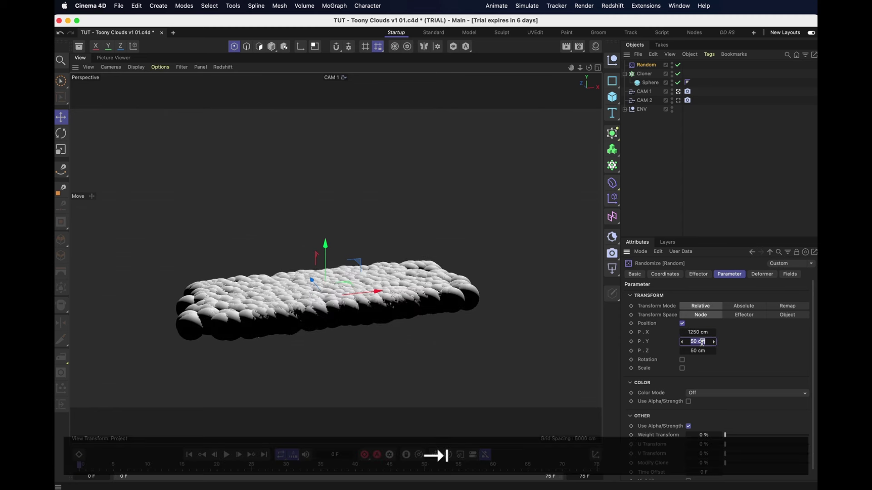
type("250")
key("Tab")
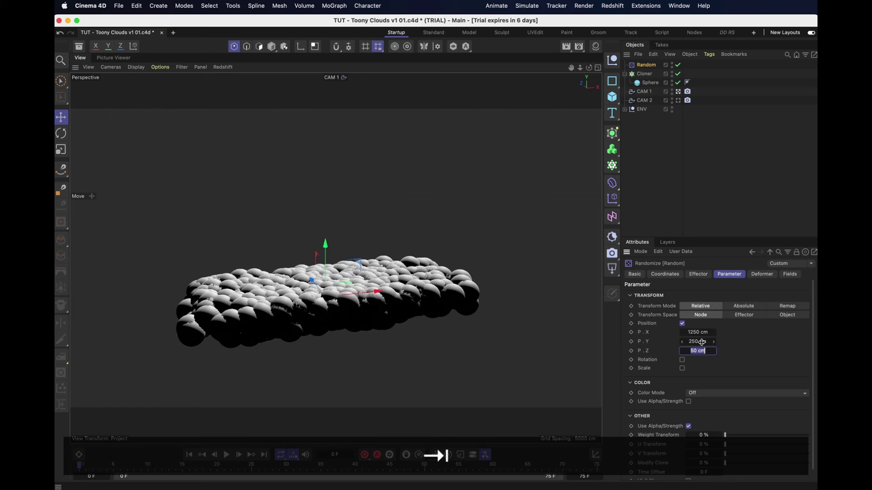
type("1250")
key("Return")
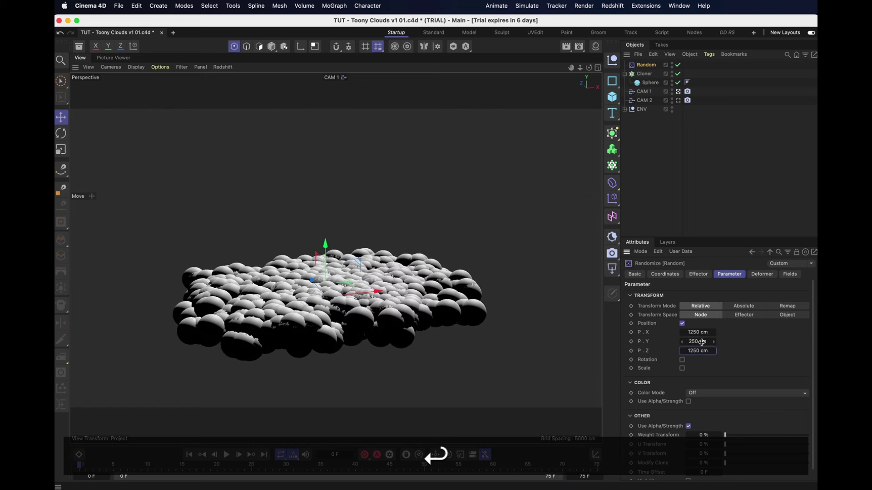
- Enable uniform random scaling of the clones at 0.6
left_click(682, 368)
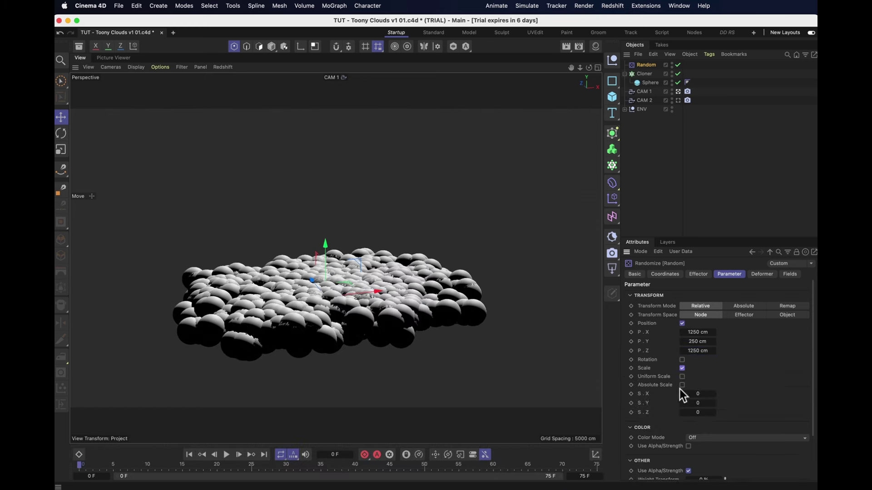
left_click(682, 377)
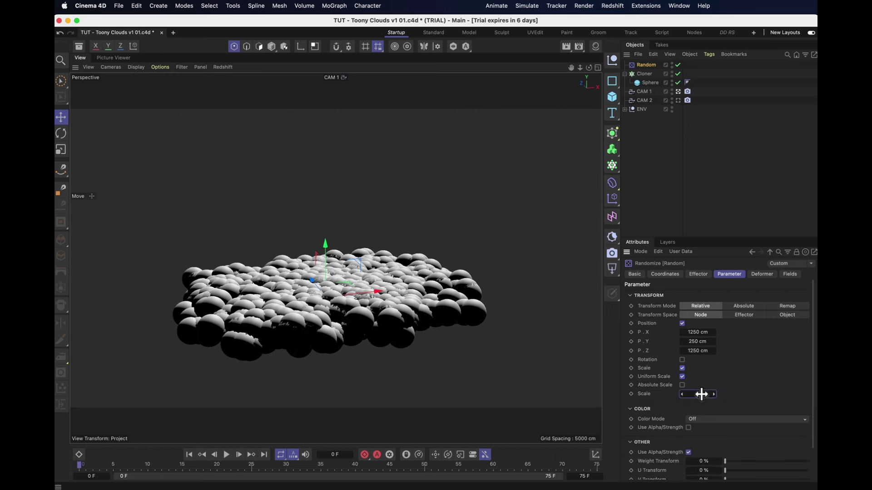
type("0.6")
key("Return")
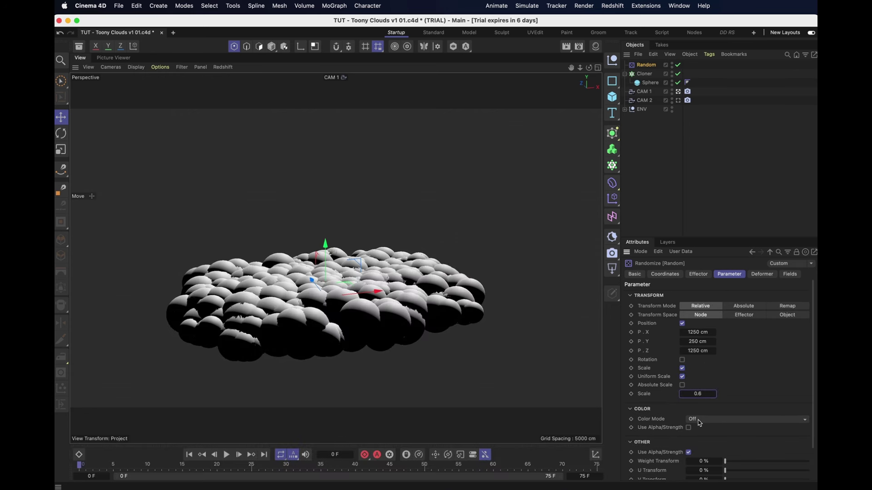
- Rename the cloner Carpet and duplicate it as Mid
left_click(625, 74)
left_click(646, 74)
type("Carpet")
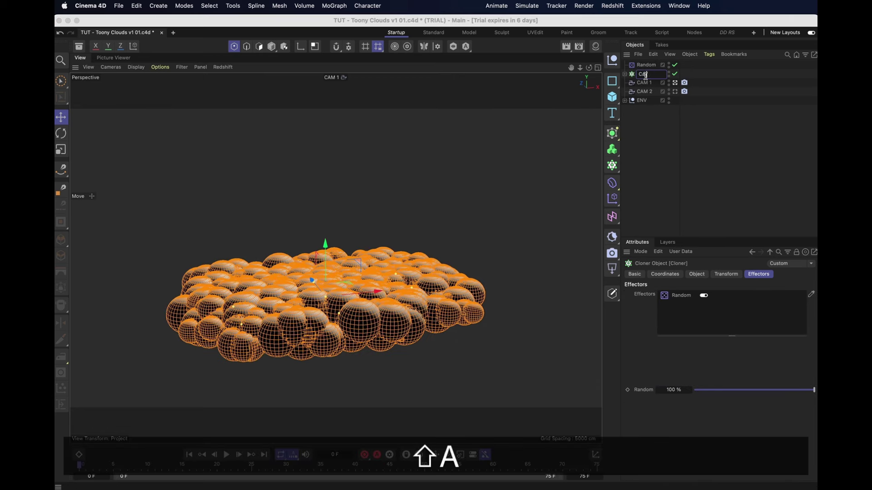
key("Return")
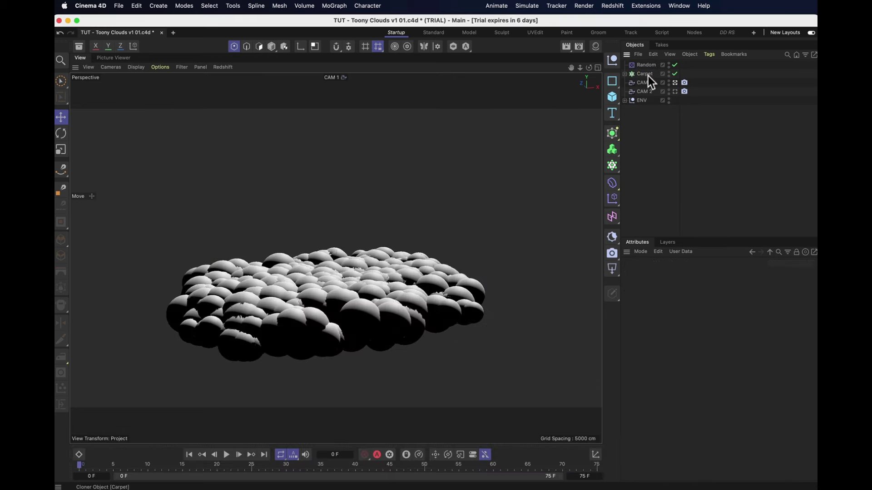
left_click_drag(648, 75, 642, 68, "super")
double_click(647, 74)
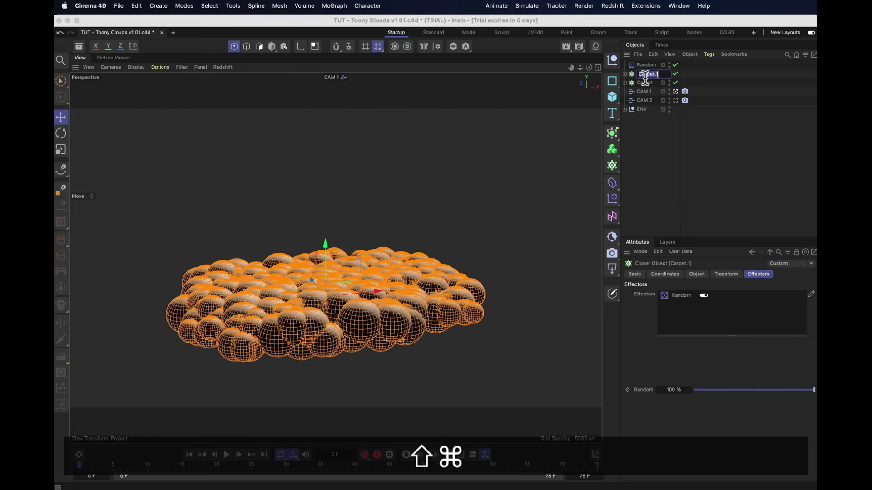
type("Mid")
key("Return")
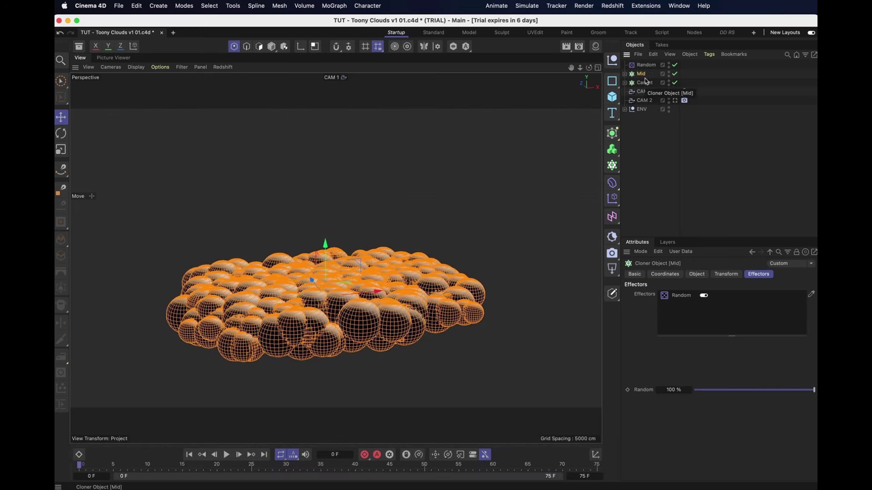
- Position the Mid cloner at 750 cm on X and Y
left_click(665, 275)
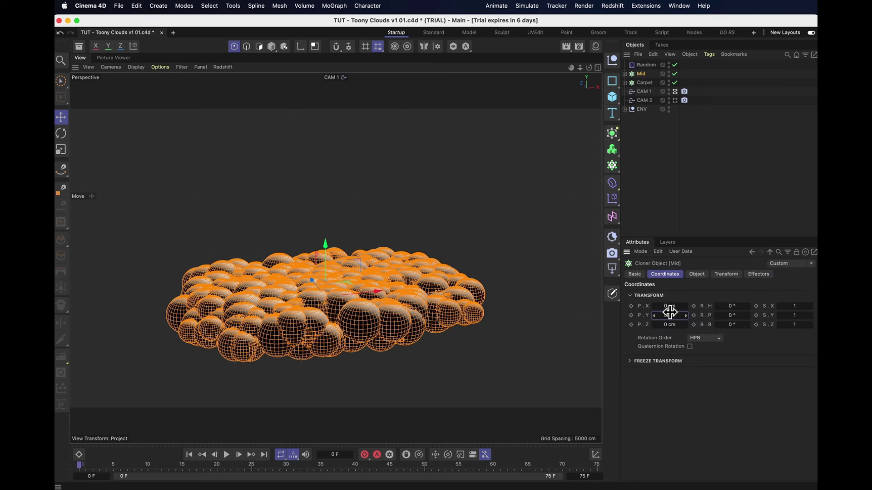
left_click(669, 314)
type("750")
key("Return")
left_click(667, 307)
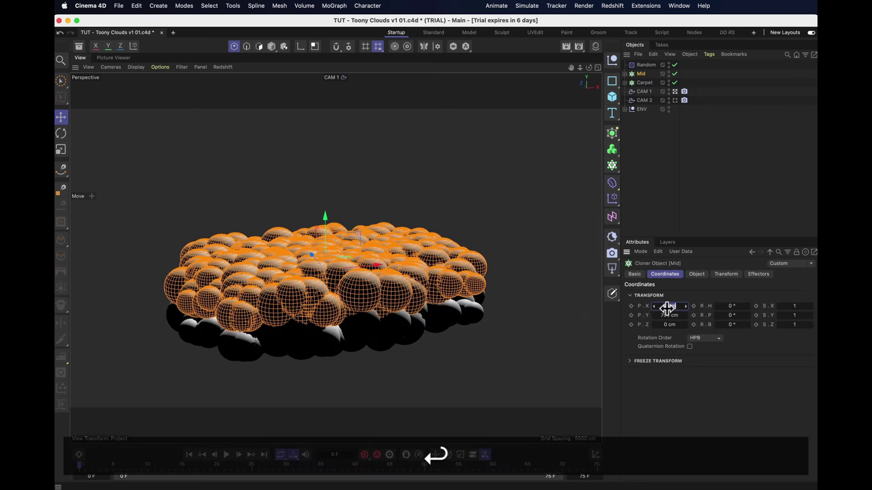
type("750")
key("Return")
- Give Mid a 10×1×10 clone grid with 250 cm spacing
left_click(696, 274)
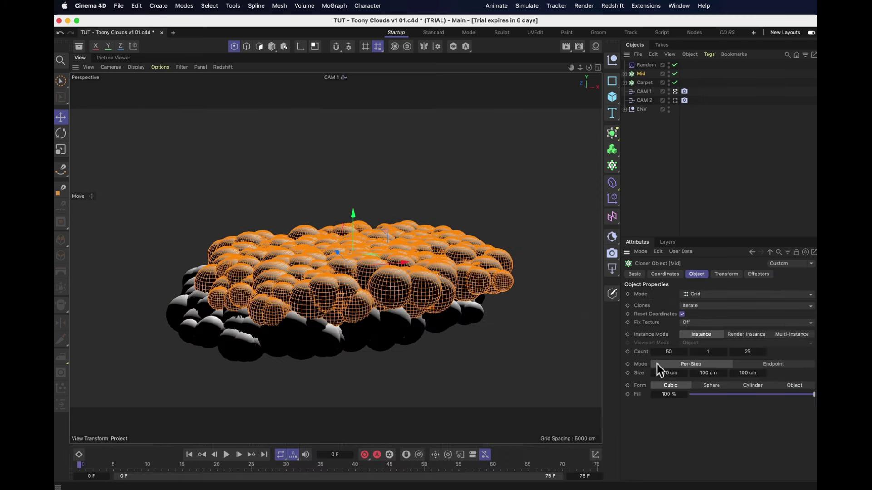
type("10")
key("Tab")
key("Tab")
type("10")
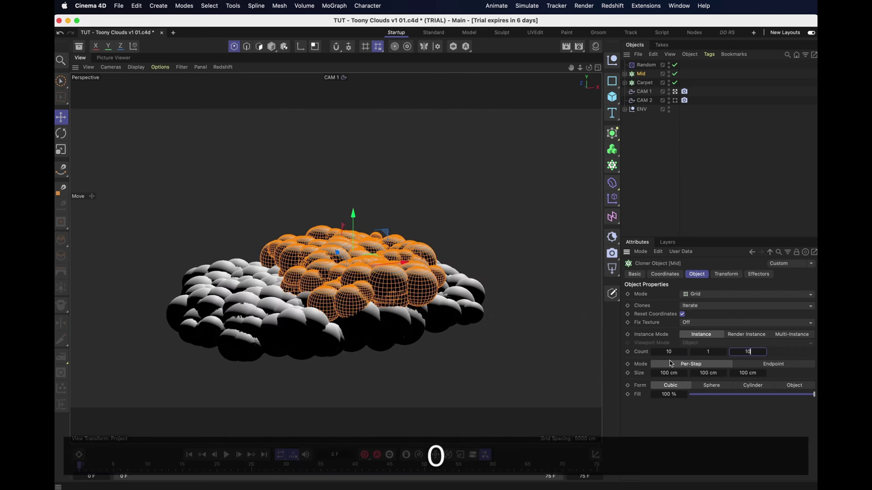
key("Return")
left_click(663, 374)
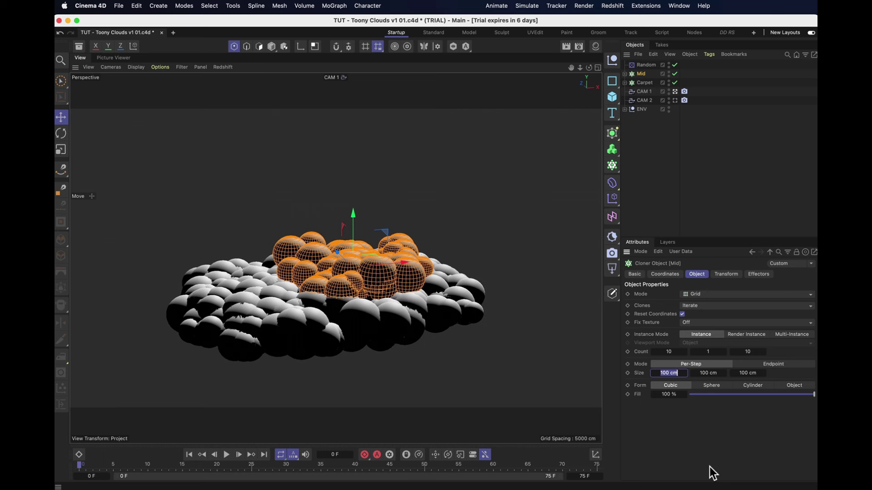
type("250")
key("Tab")
key("Tab")
type("250")
key("Return")
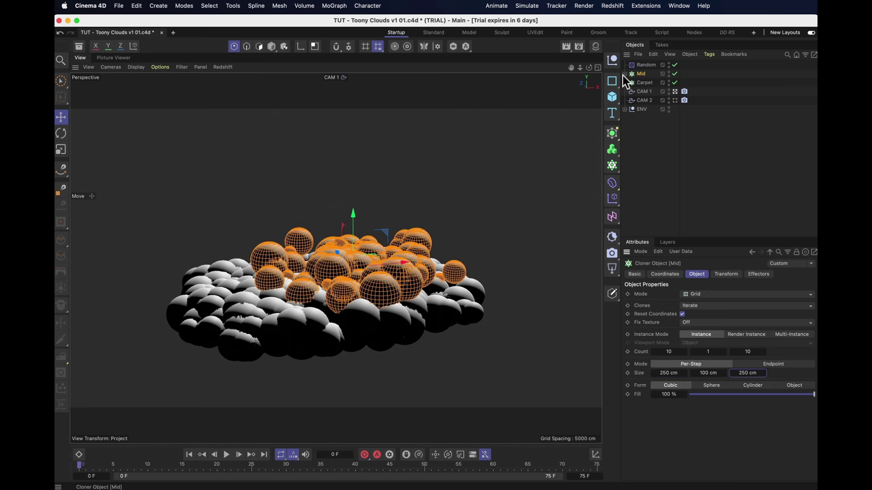
- Set the sphere inside Mid to a 500 cm radius
left_click(624, 73)
left_click(648, 83)
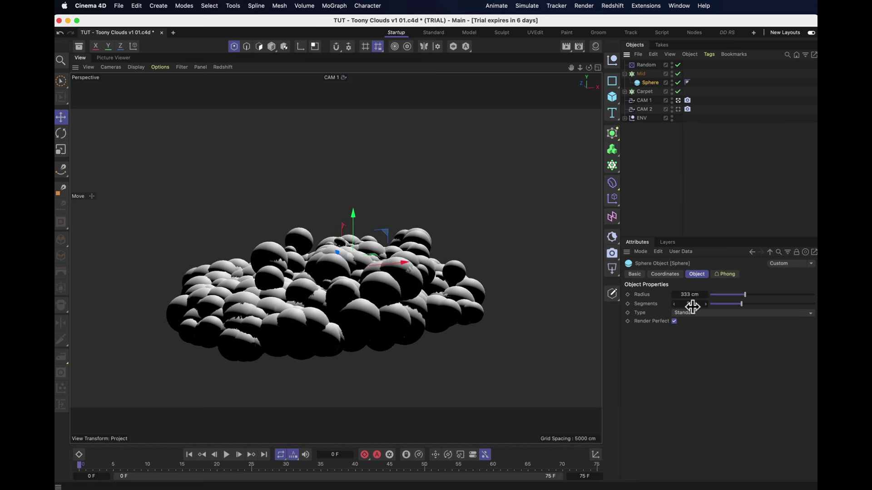
type("500")
key("Return")
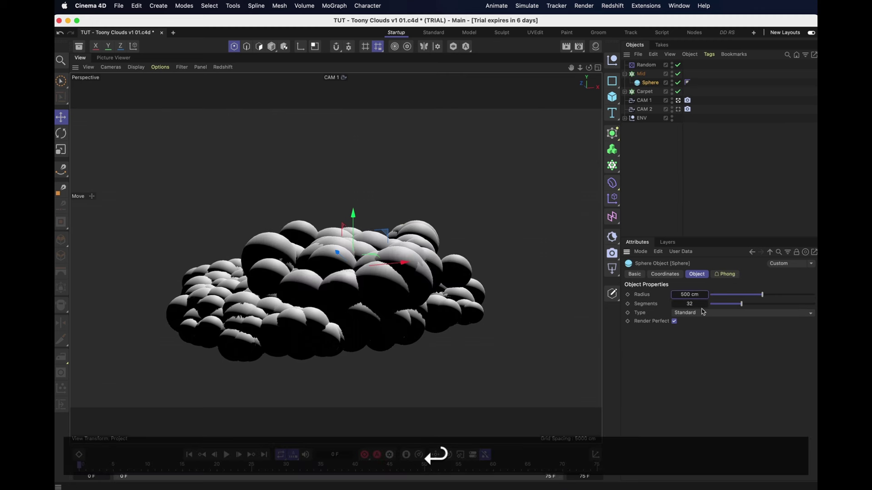
left_click(625, 74)
left_click(648, 126)
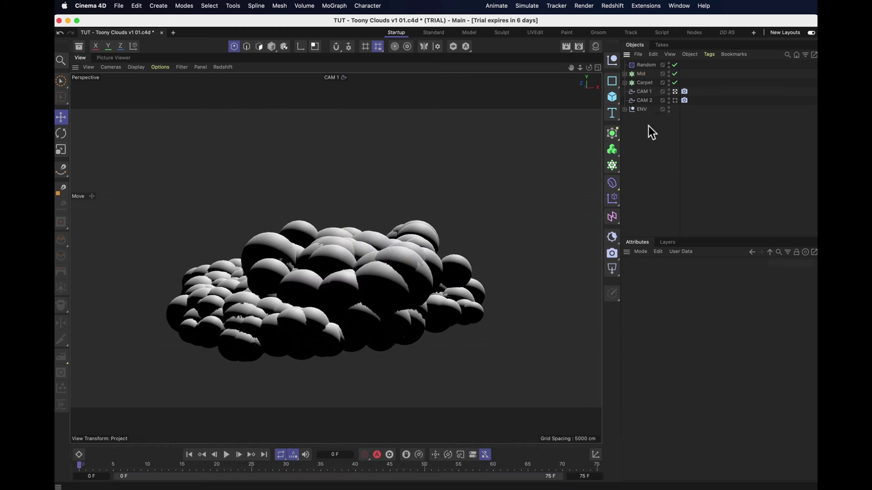
- Duplicate Mid as Topping and raise it to Y 1500 cm
left_click_drag(648, 72, 637, 69, "super")
double_click(642, 73)
type("Topping")
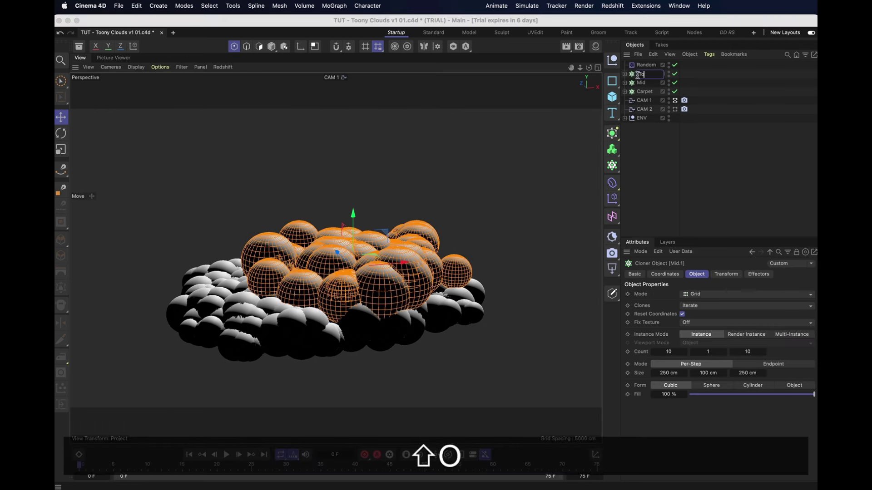
key("Return")
left_click(665, 275)
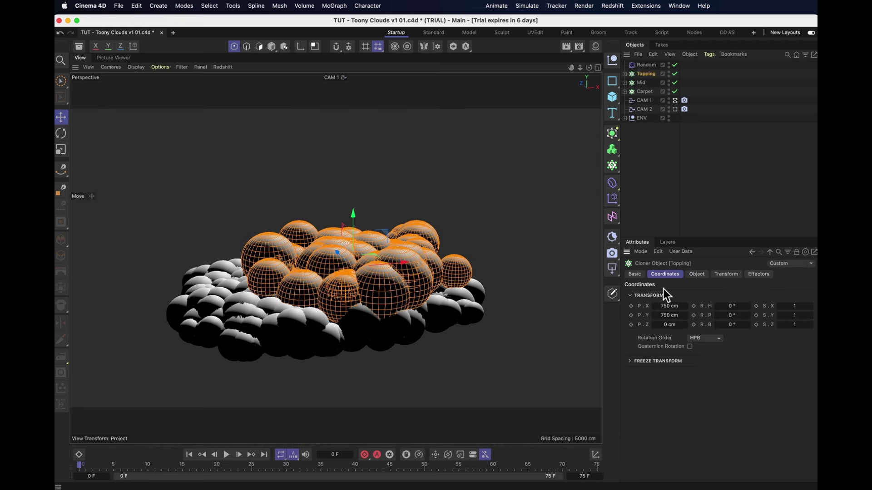
left_click(670, 315)
type("1500")
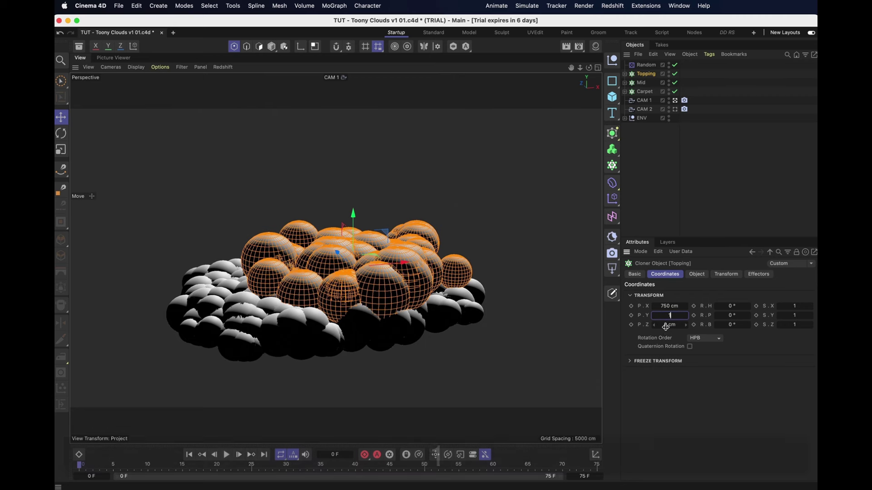
- Set Topping's grid count to 6×3×6 with 400 cm vertical spacing
left_click(697, 274)
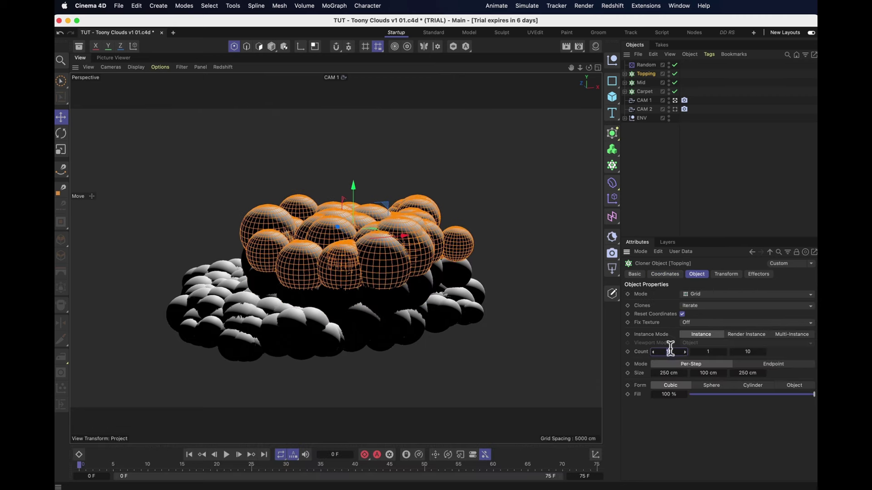
left_click(712, 354)
type("3")
key("Tab")
type("6")
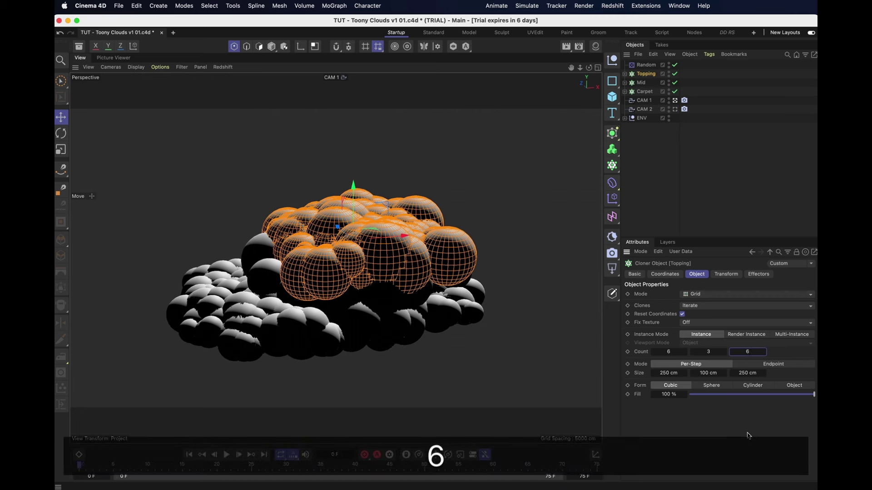
key("Return")
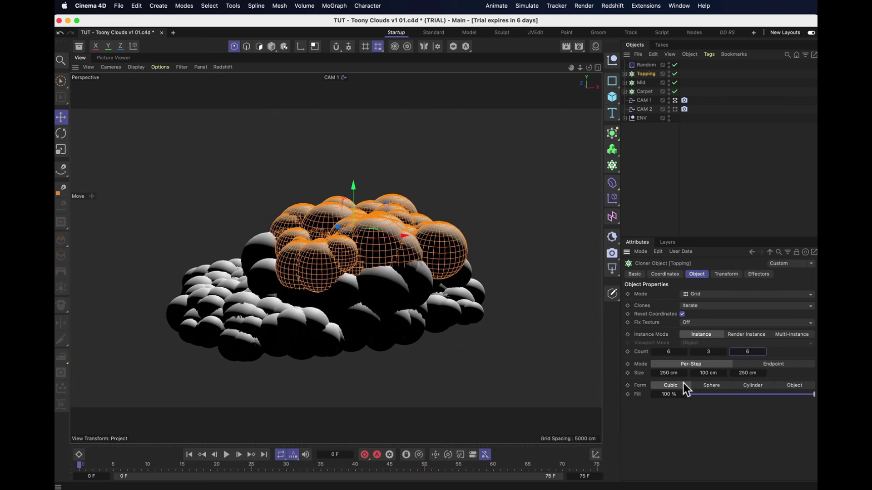
left_click(710, 373)
type("40")
key("Return")
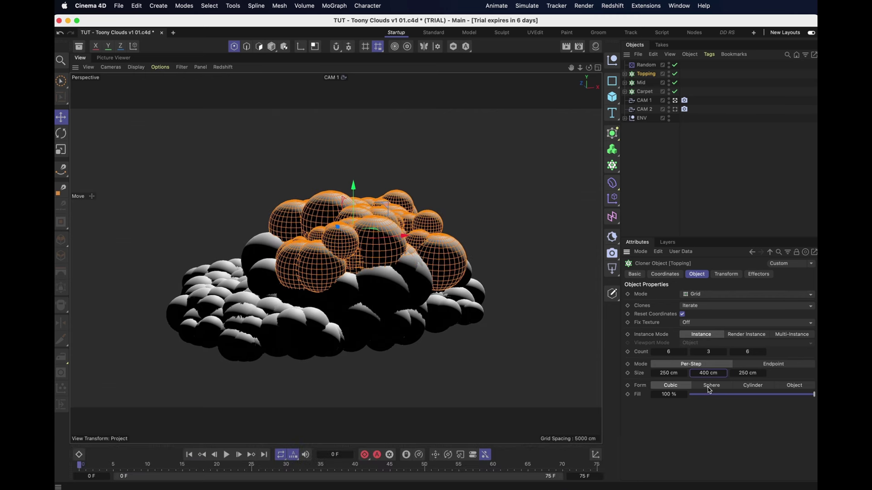
left_click(391, 142)
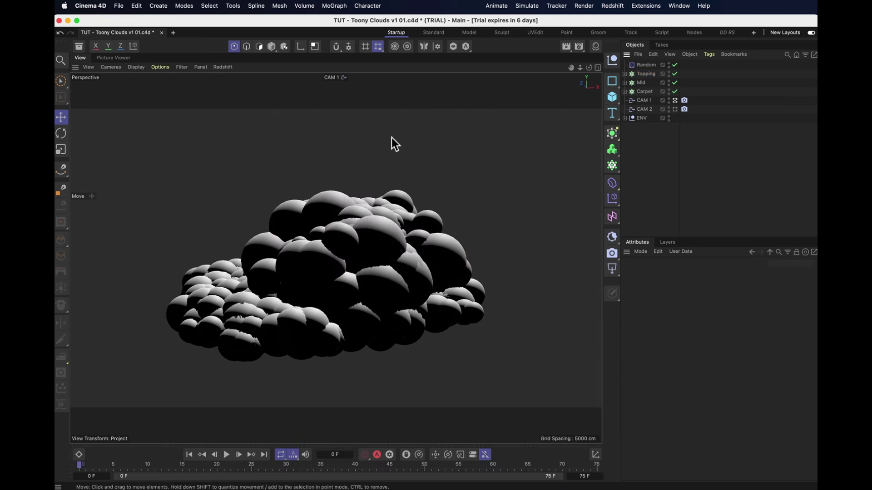
- Change the Random effector's seed to 7 to rearrange the cloud spheres
left_click(675, 100)
left_click_drag(394, 301, 436, 254, "alt")
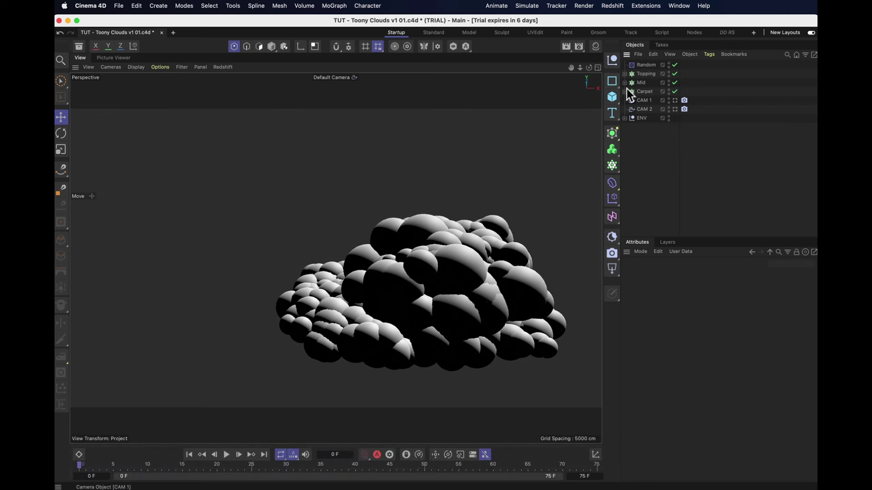
left_click(644, 65)
double_click(666, 354)
type("1")
key("Return")
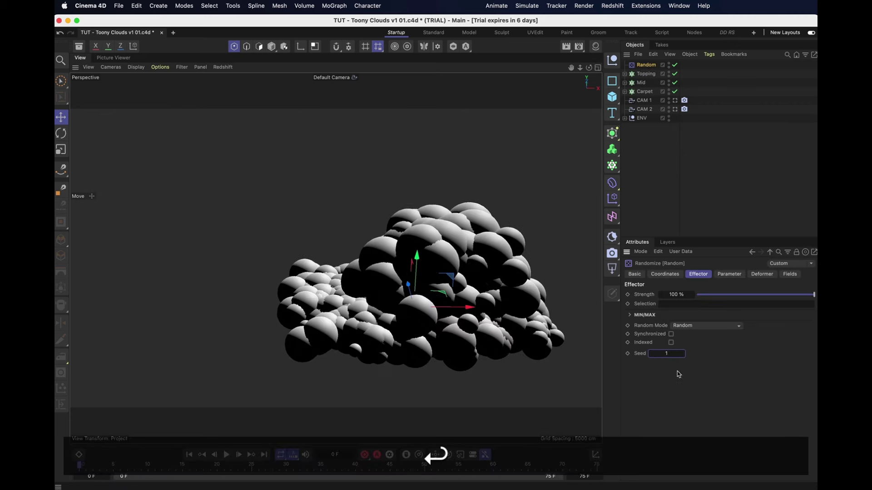
left_click_drag(662, 353, 666, 351)
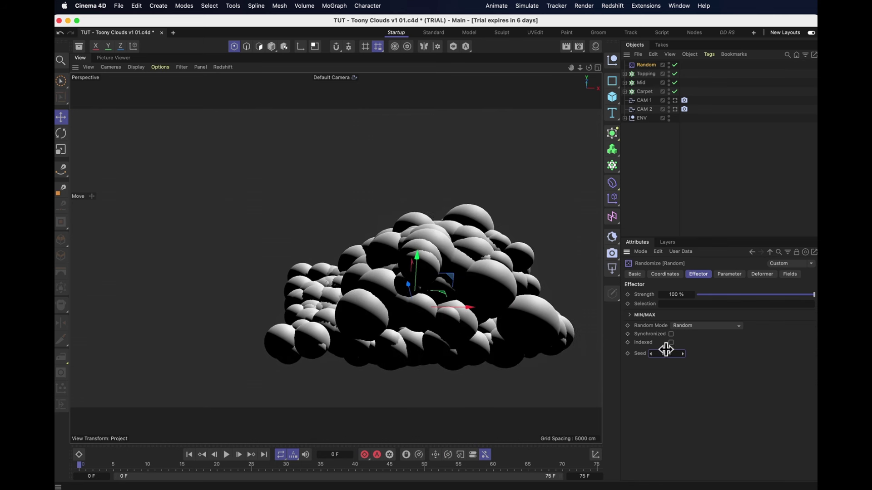
key("Return")
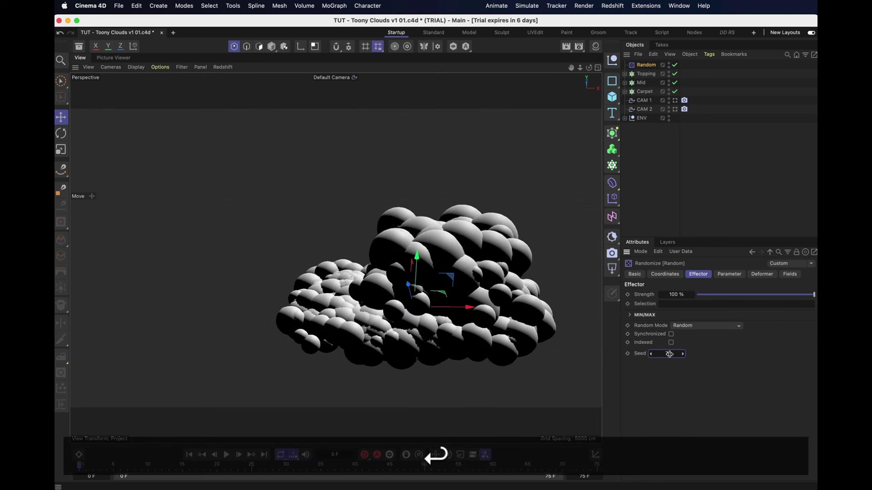
- Raise the Random effector strength on Carpet to 150%
left_click(644, 92)
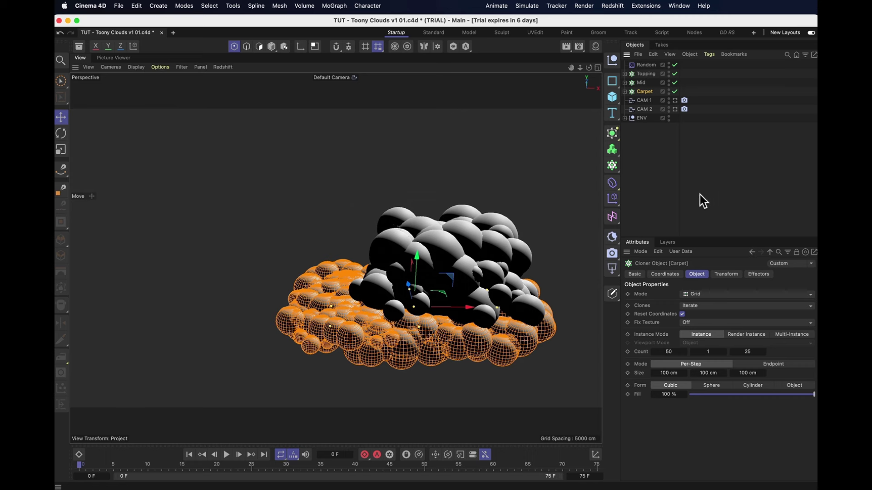
left_click(765, 275)
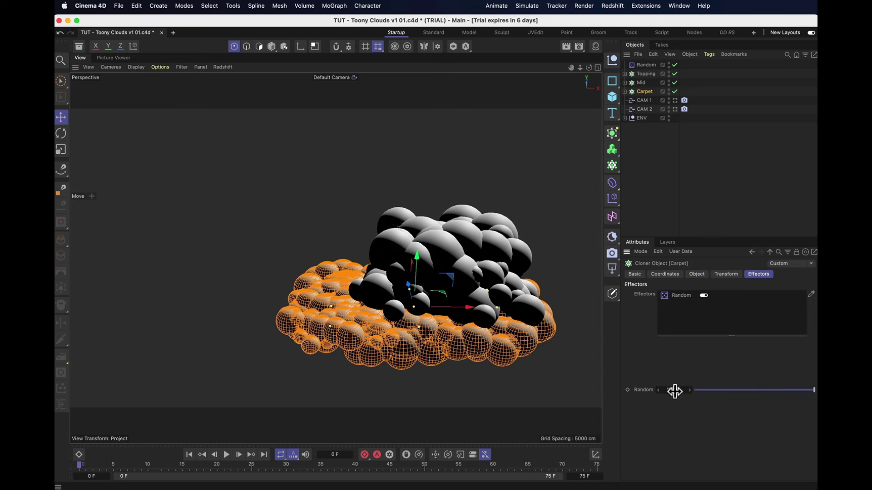
left_click_drag(680, 391, 697, 395)
left_click(675, 101)
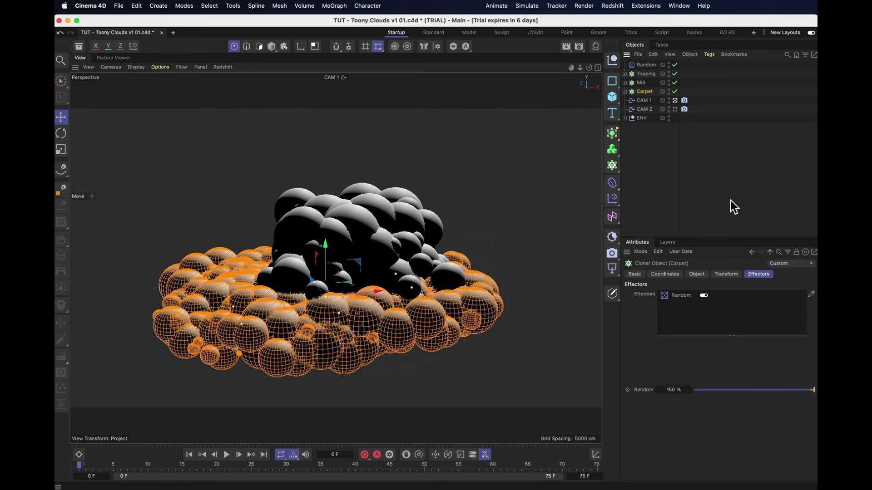
- Add a Volume Builder and move Topping, Mid and Carpet into it
left_click(613, 151)
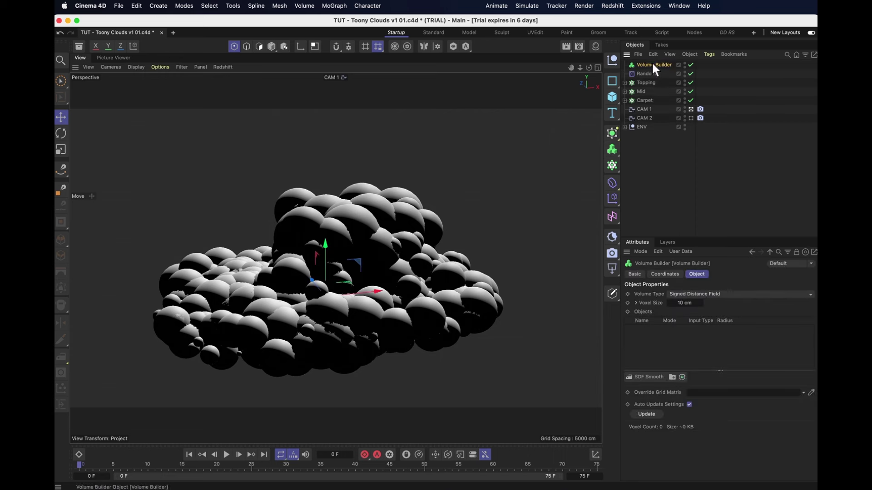
left_click_drag(651, 82, 655, 75)
left_click(652, 93)
left_click(645, 101, "shift")
- Set the Volume Builder's voxel size to 50 cm
left_click(653, 74)
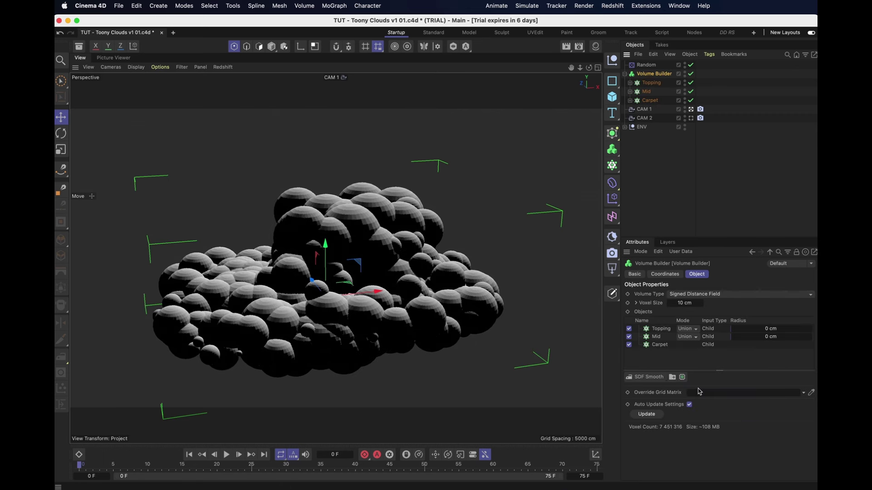
left_click(685, 304)
type("50")
key("Return")
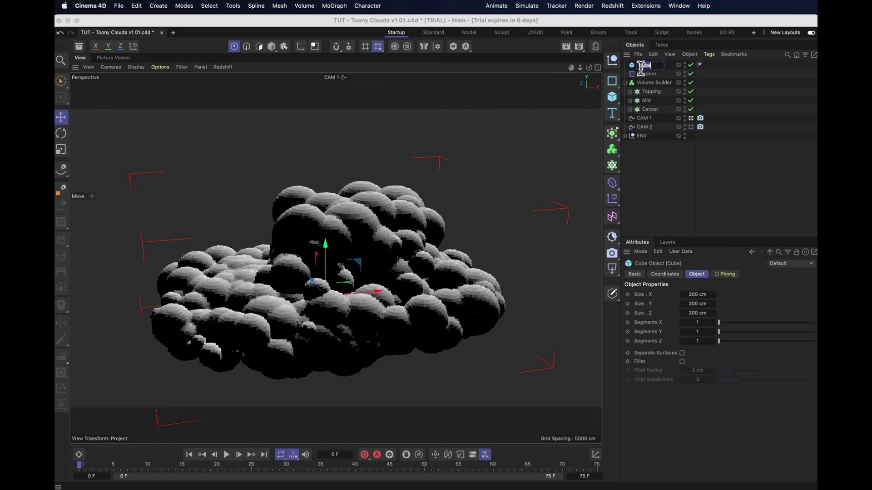
- Name the new cube Cuboid Cutter and switch viewport shading to show the cloud grey
type("Void Cutter")
key("Return")
left_click(700, 118)
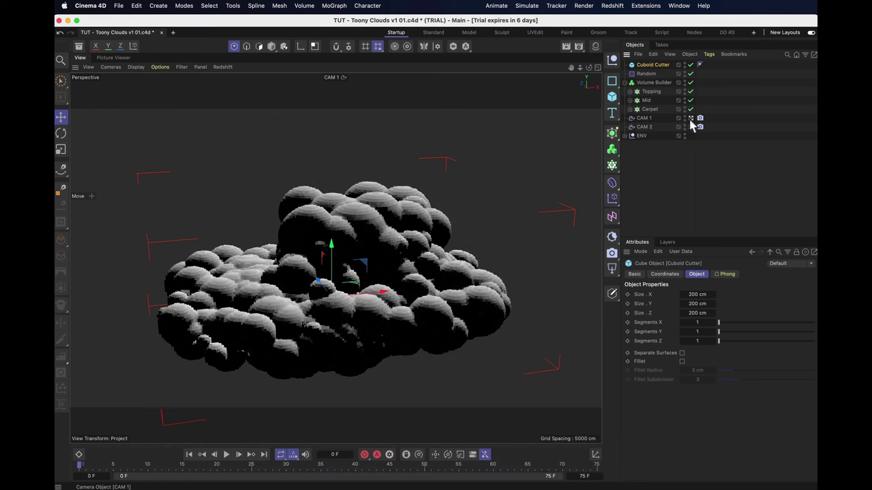
mouse_move(391, 295)
left_mouse_down("alt")
mouse_move(429, 302)
mouse_move(473, 281)
left_mouse_up("alt")
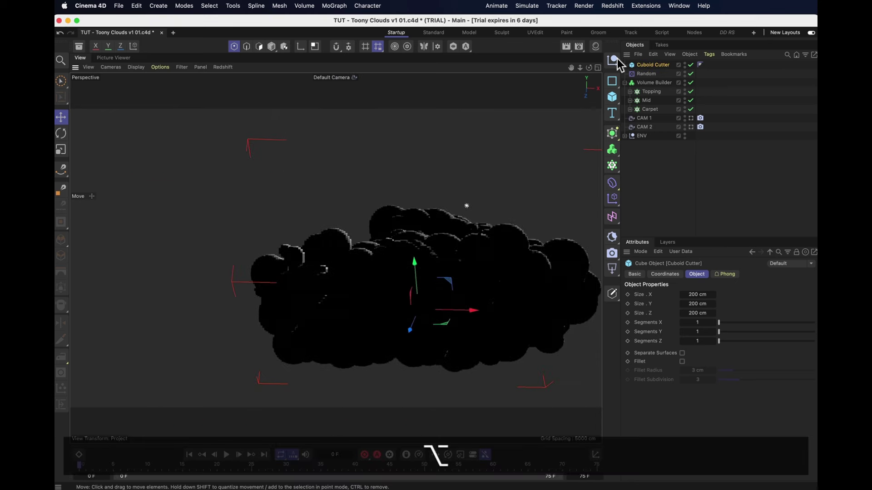
left_click(647, 83)
left_click(133, 67)
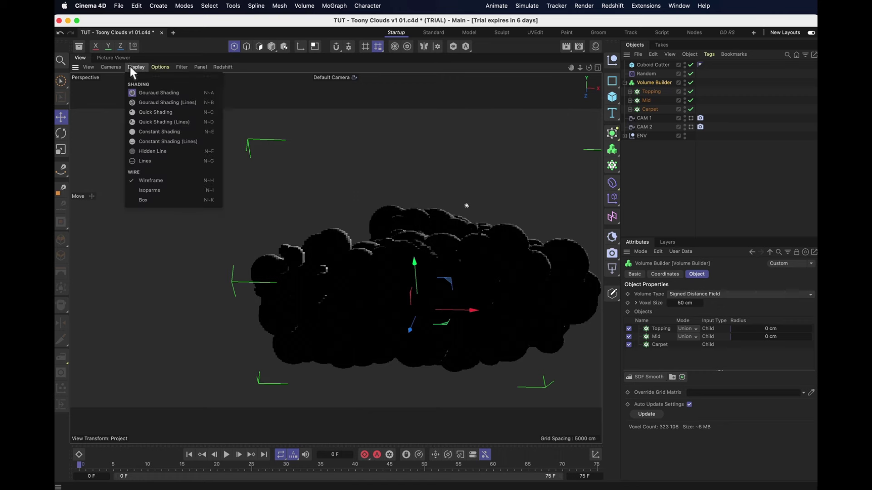
left_click(162, 112)
left_click_drag(479, 301, 399, 200, "alt")
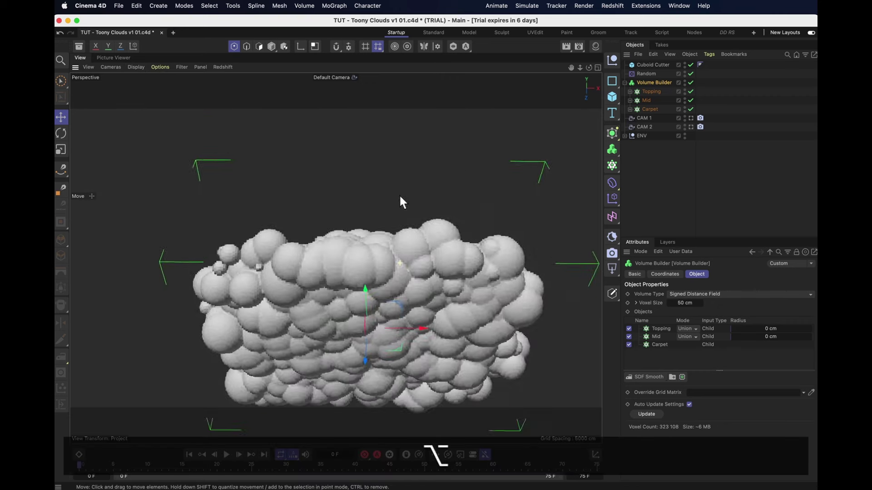
- Size the Cuboid Cutter to 10000×1000×10000 cm
left_click(499, 254)
left_click(681, 295)
type("10000")
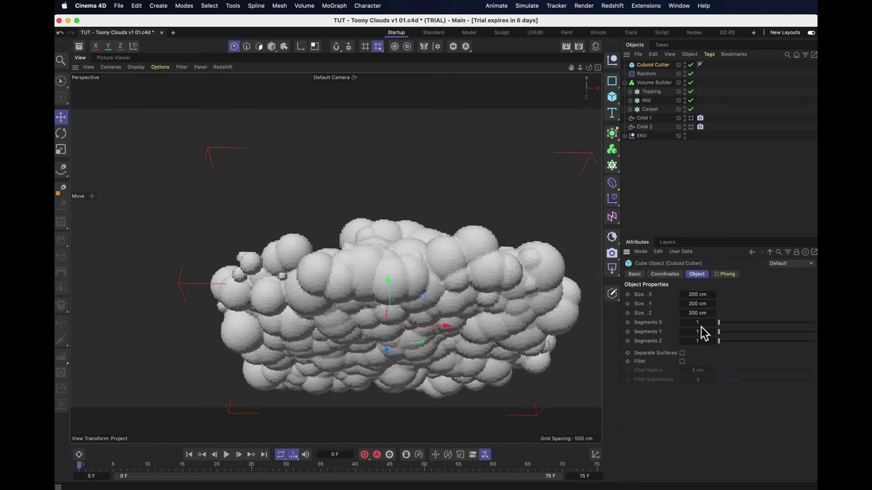
key("Tab")
type("1000")
key("Tab")
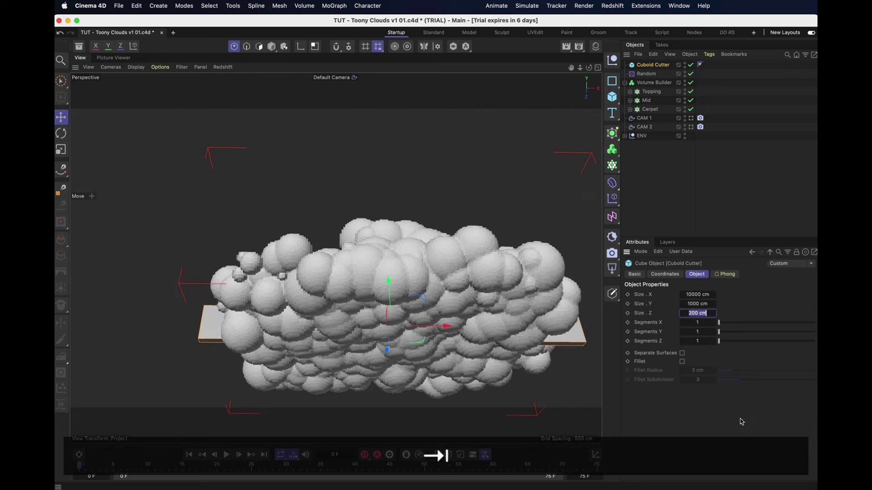
type("100m")
key("Return")
- Lower the Cuboid Cutter to Y −1000 cm
left_click(665, 274)
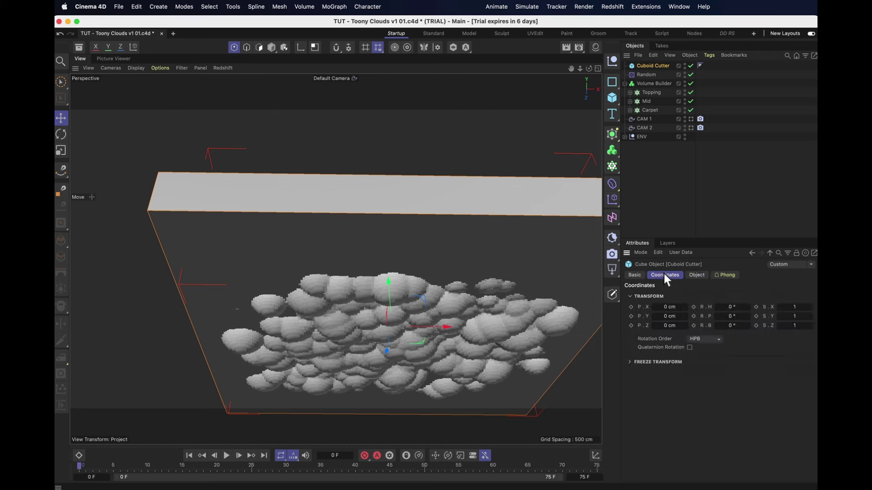
left_click(670, 317)
type("-1000")
key("Return")
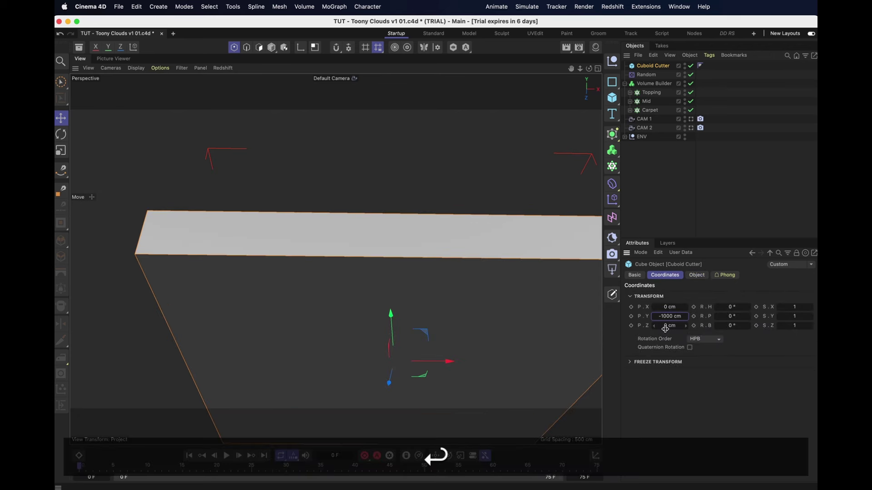
left_click_drag(408, 231, 415, 307, "alt")
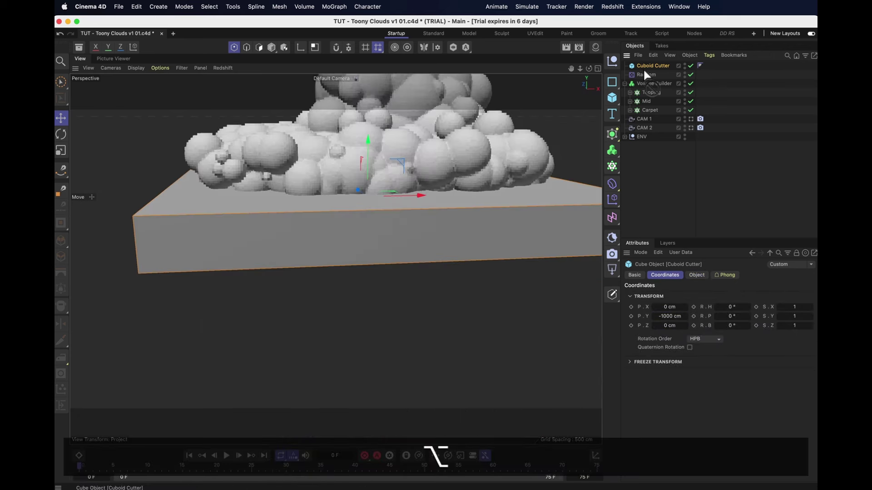
- Place Cuboid Cutter inside the Volume Builder with its mode set to Subtract
left_click_drag(647, 75, 650, 86)
left_click(653, 75)
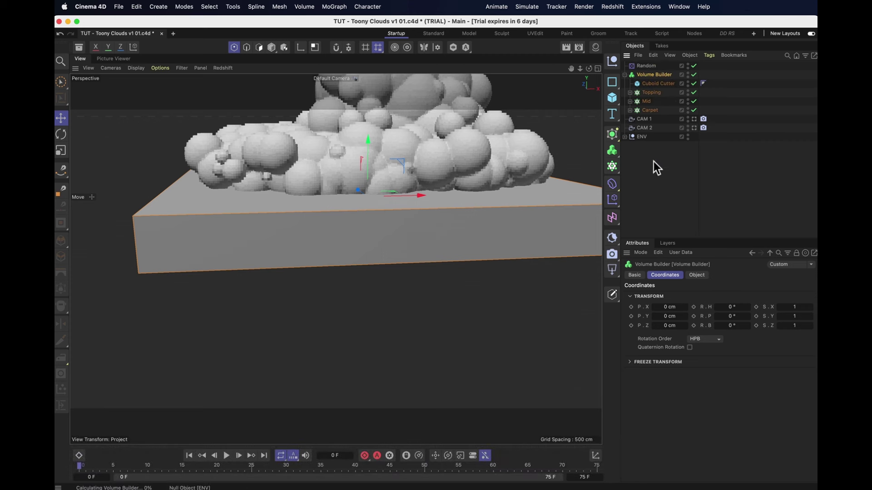
left_click(698, 276)
left_click(702, 331)
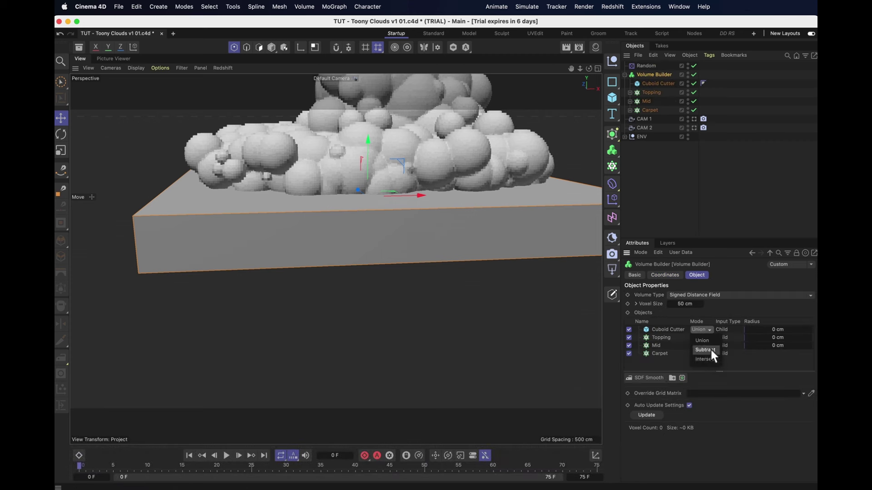
left_click(712, 353)
left_click_drag(436, 176, 450, 119, "alt")
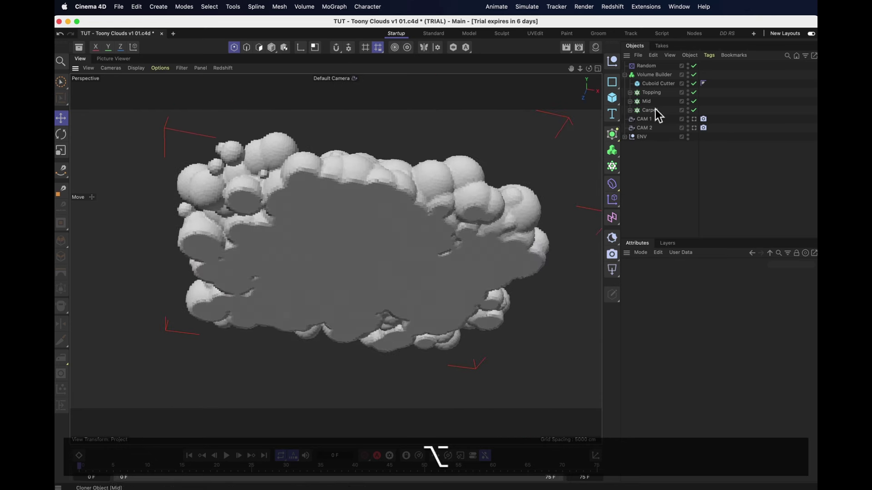
- Add an SDF Smooth filter to the Volume Builder at 10% strength
left_click(654, 74)
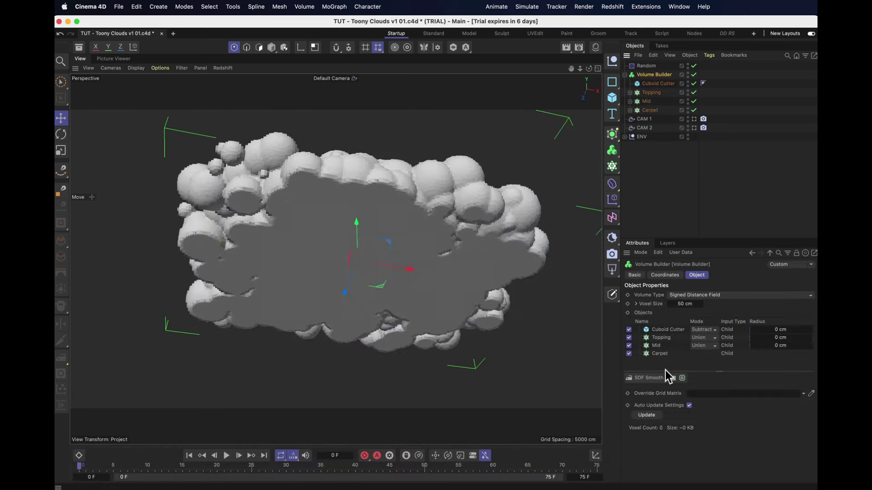
left_click(647, 378)
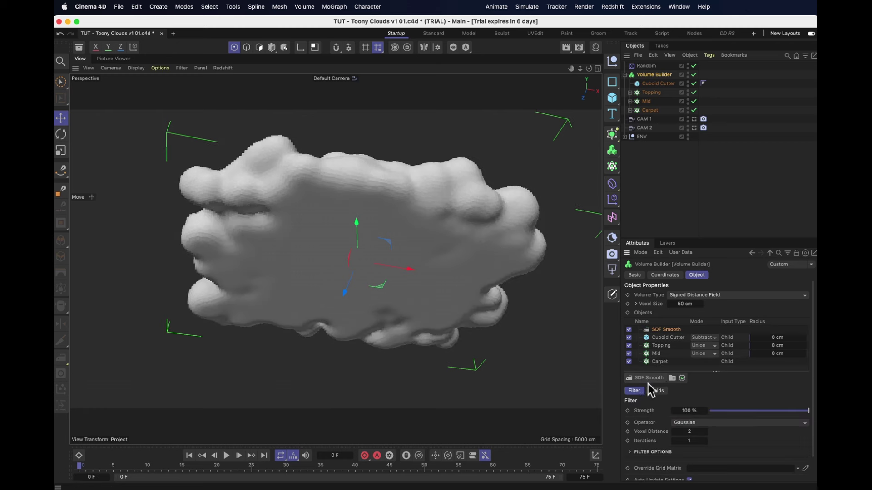
left_click_drag(369, 221, 425, 268, "alt")
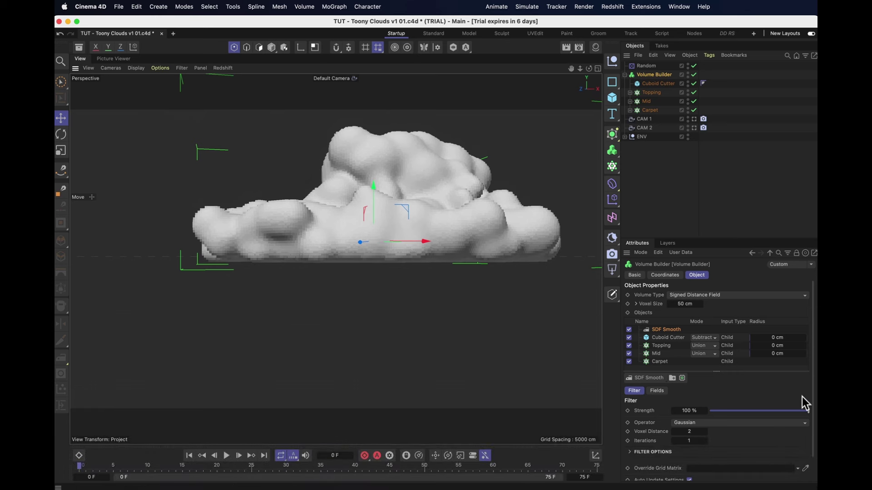
left_click_drag(799, 411, 729, 411)
double_click(683, 412)
type("10")
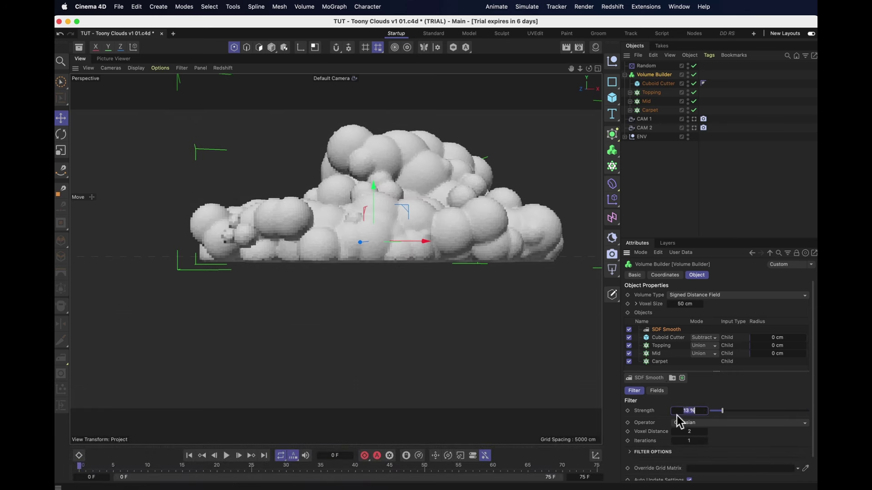
key("Return")
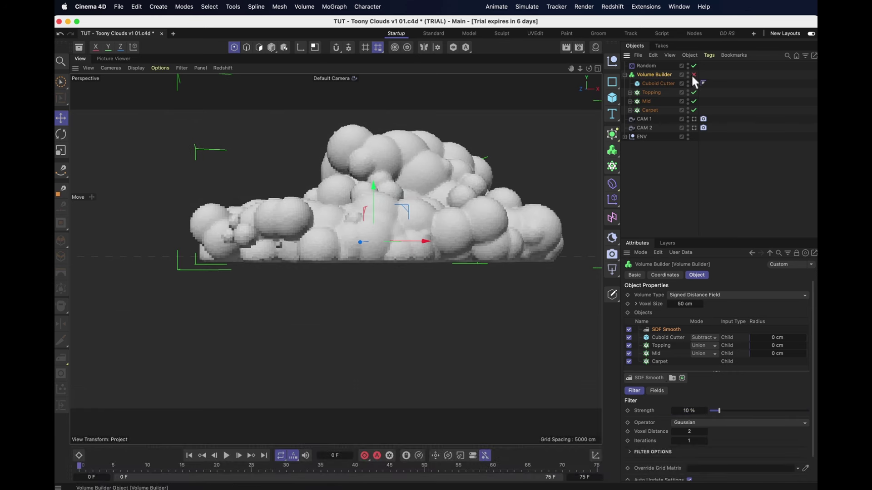
- Toggle the Volume Builder off and on to compare, then collapse its hierarchy
left_click(692, 75)
left_click(694, 83)
key("Left")
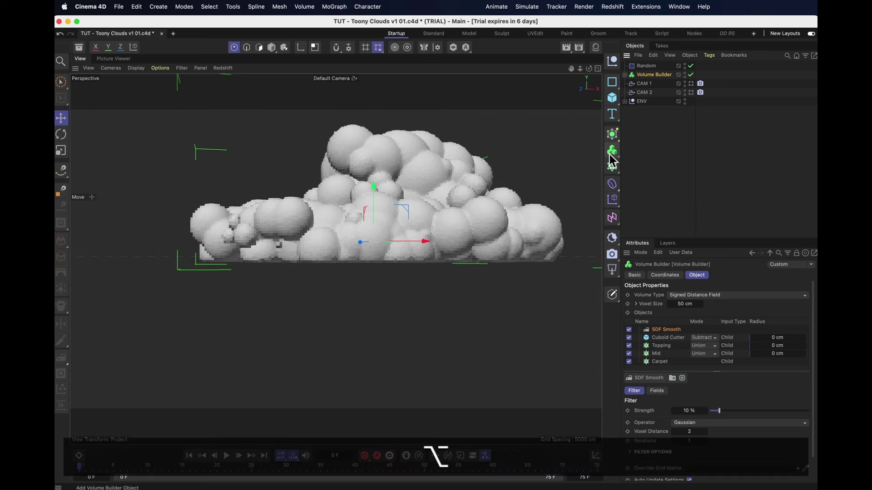
- Wrap the Volume Builder in a Volume Mesher with voxel range threshold 63%
left_click_drag(614, 154, 660, 179)
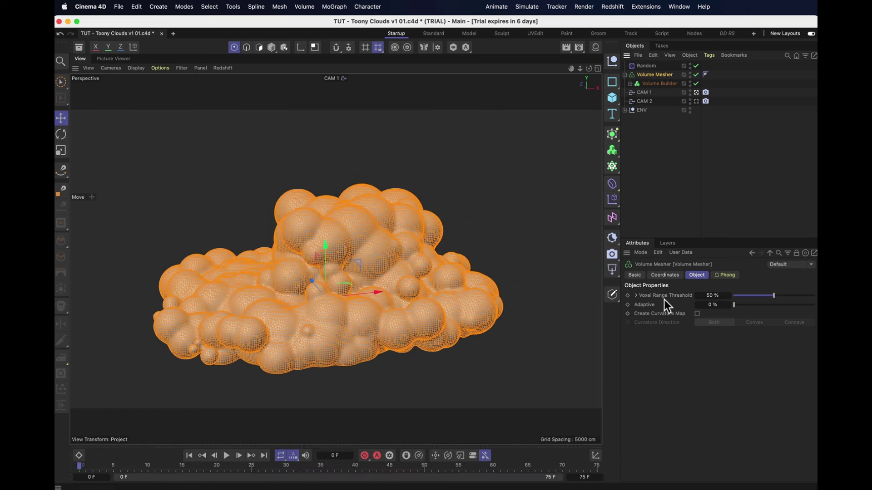
left_click_drag(775, 296, 640, 318)
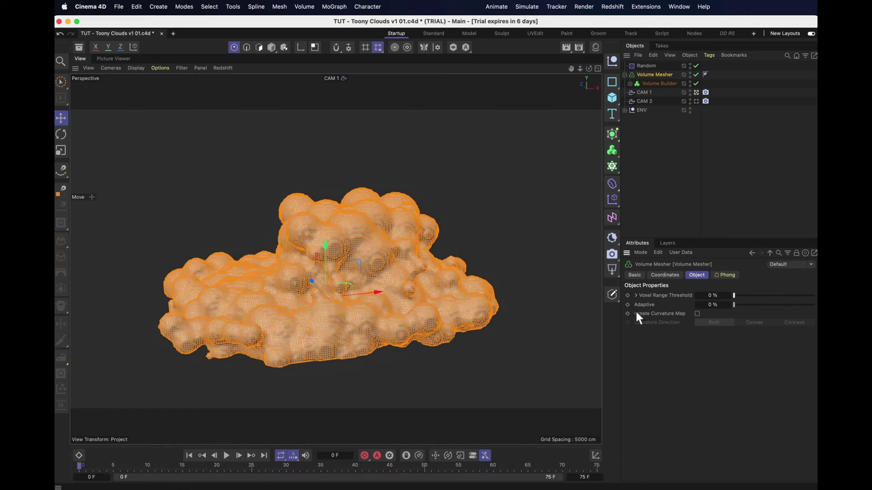
left_click(722, 166)
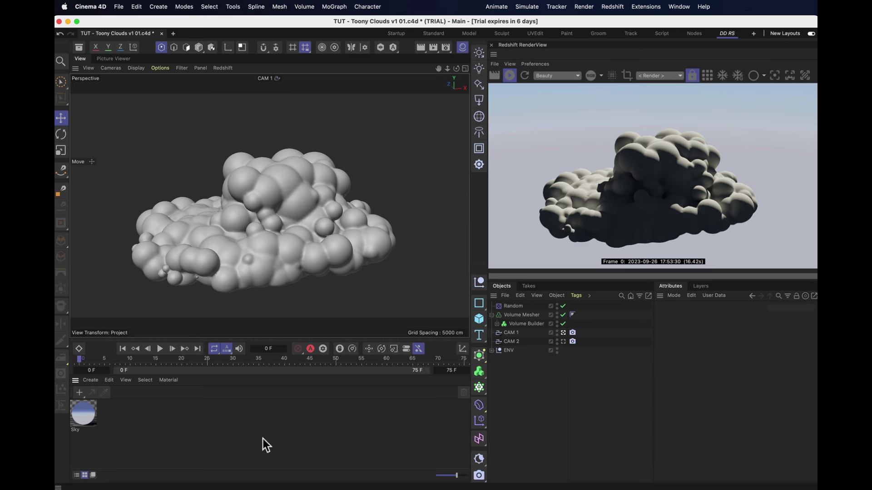
- Create a default material, Mat, and drop it onto the Volume Mesher in the Object Manager
double_click(127, 423)
left_click_drag(484, 336, 517, 315)
left_click(492, 315)
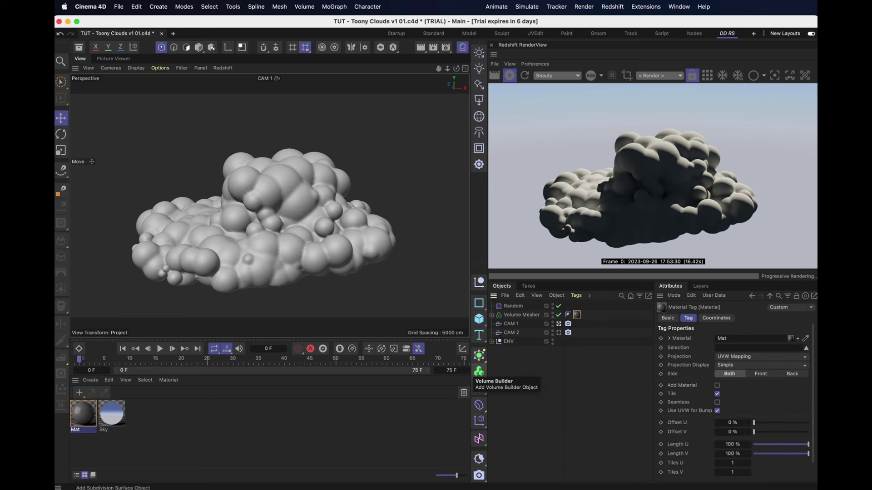
- In Mat's Node Editor, set base colour to white, reflection weight 0 and diffuse roughness 1
double_click(85, 414)
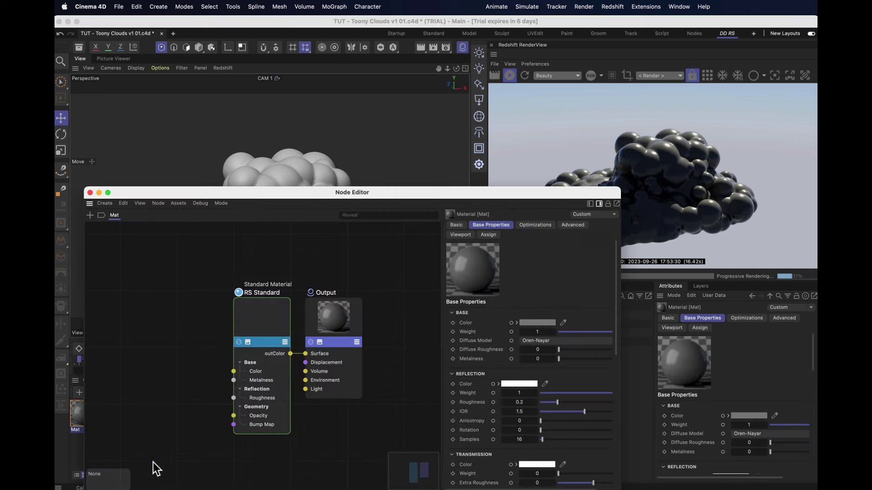
left_click(536, 323)
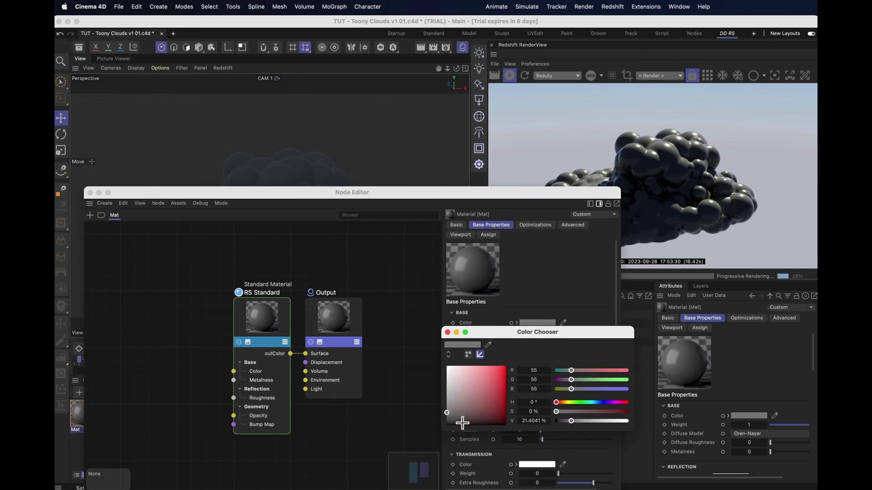
left_click_drag(461, 423, 432, 328)
left_click(447, 332)
left_click_drag(562, 397, 483, 394)
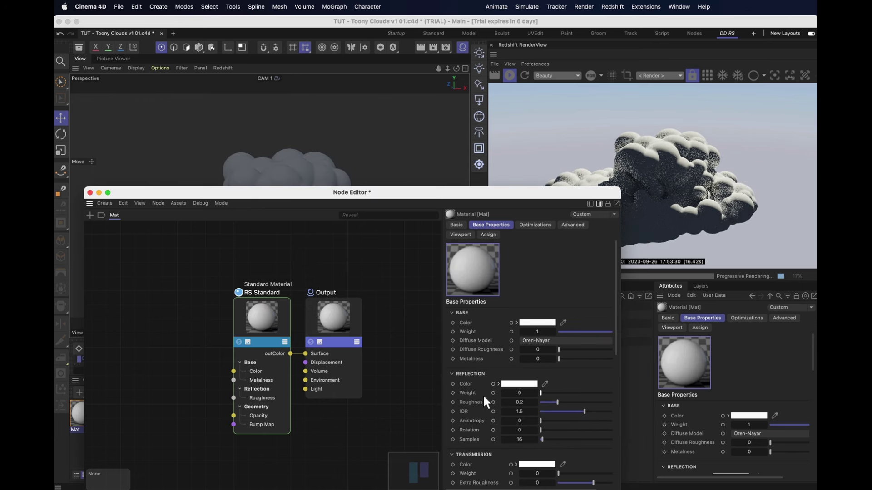
left_click_drag(563, 365, 633, 334)
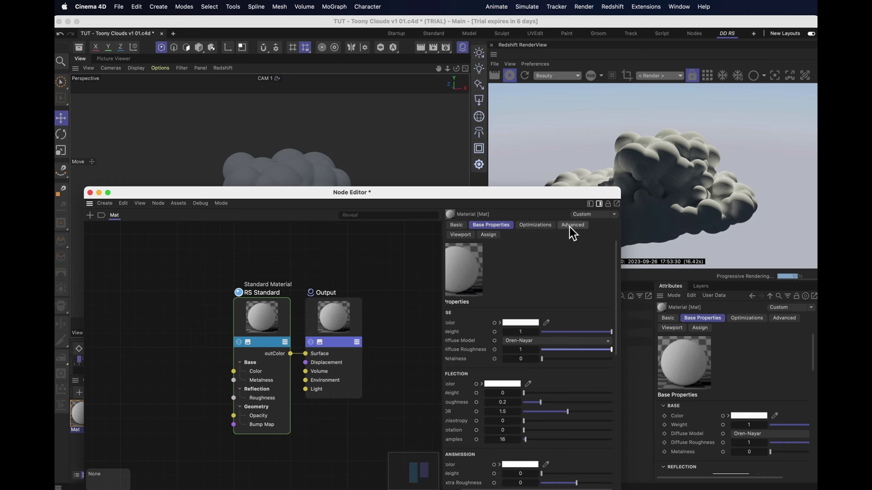
- Collapse reflection, transmission and coat, then set subsurface weight 0.8 and scale 333
scroll(523, 272, "down", 5)
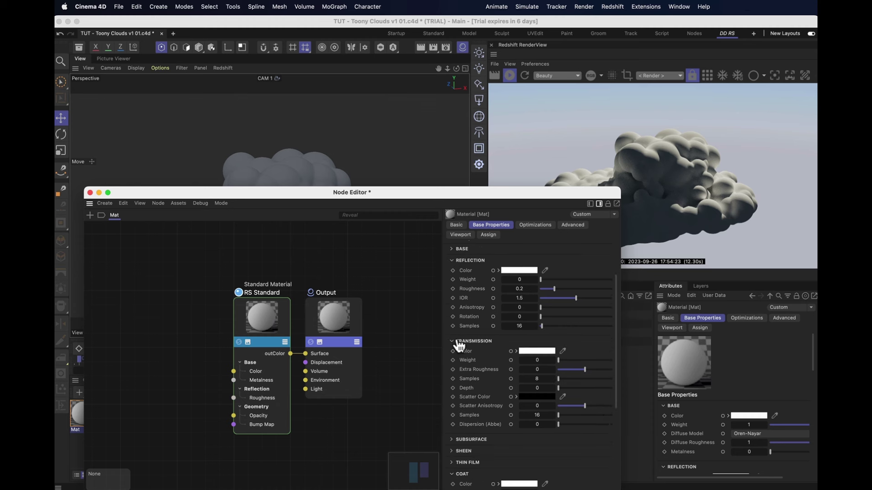
left_click(459, 261)
left_click(459, 273)
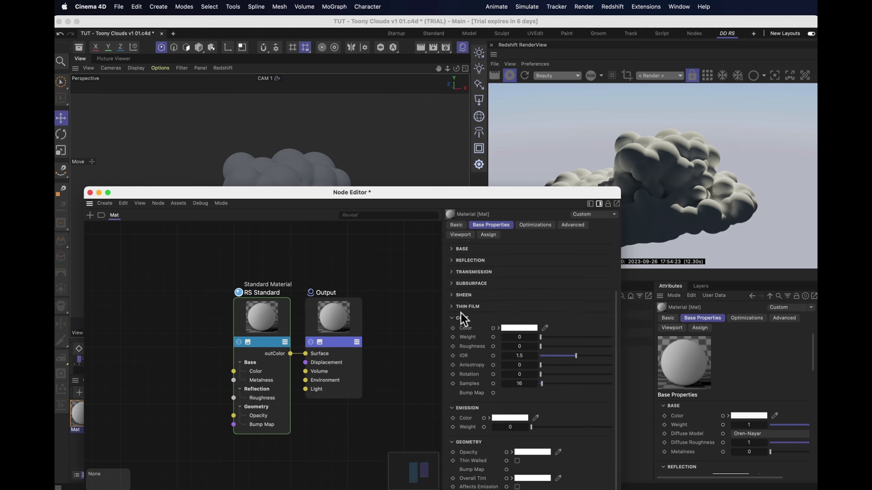
left_click(461, 315)
left_click(469, 348)
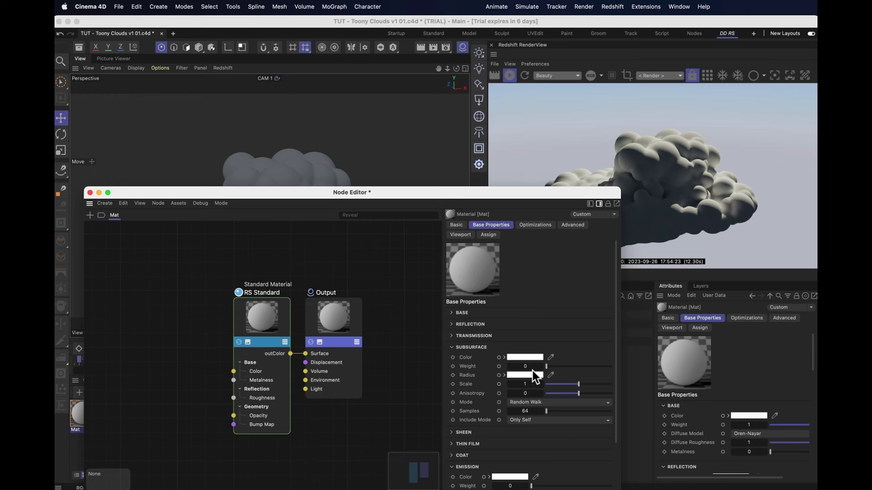
type("0.8")
key("Return")
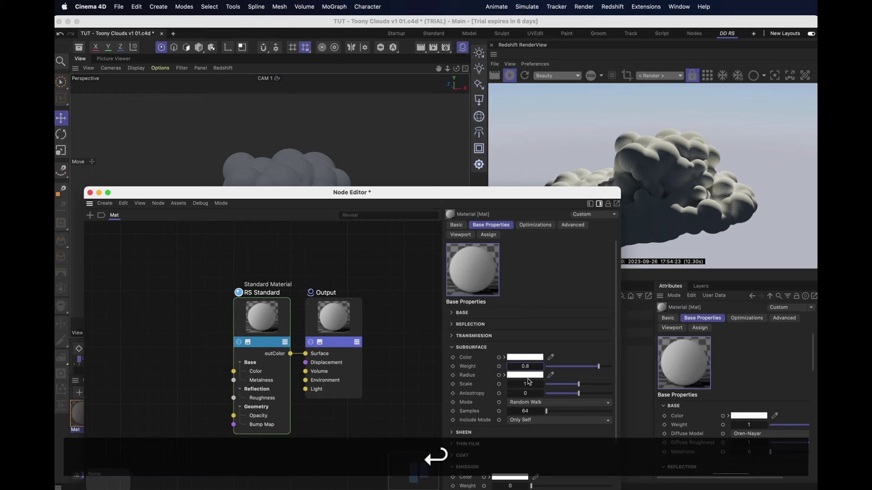
left_click_drag(518, 195, 376, 182)
left_click(385, 371)
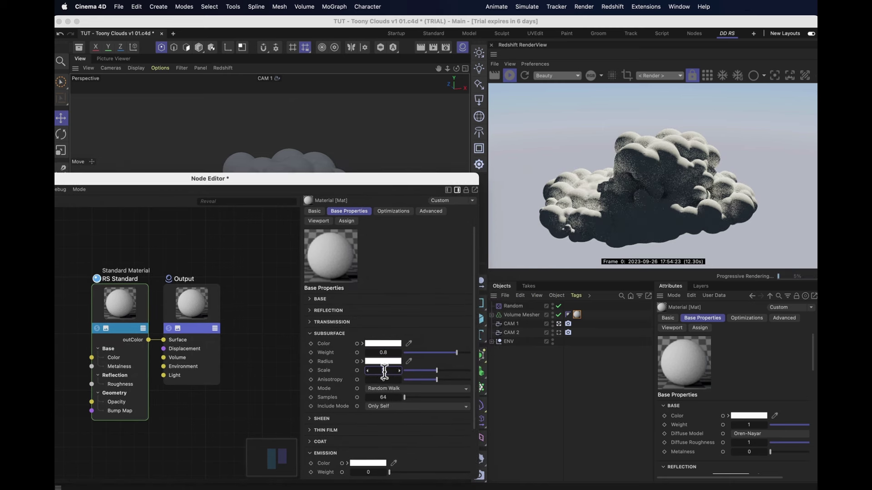
type("33")
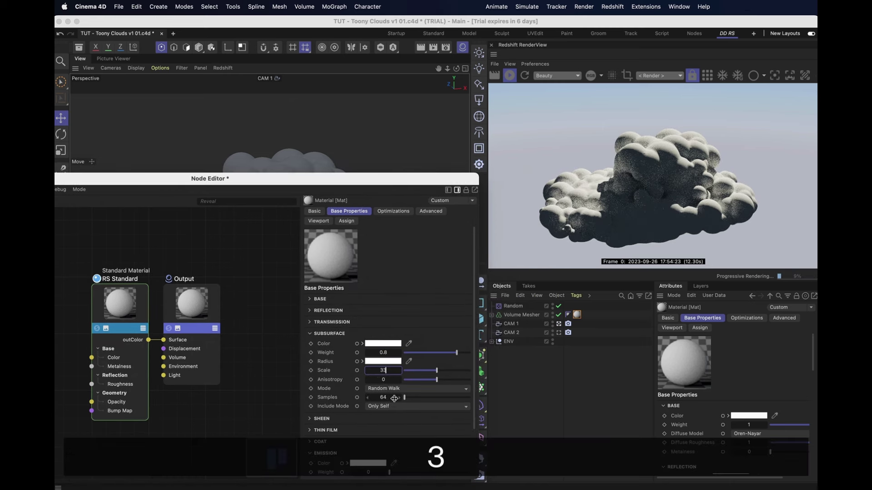
type("3")
key("Return")
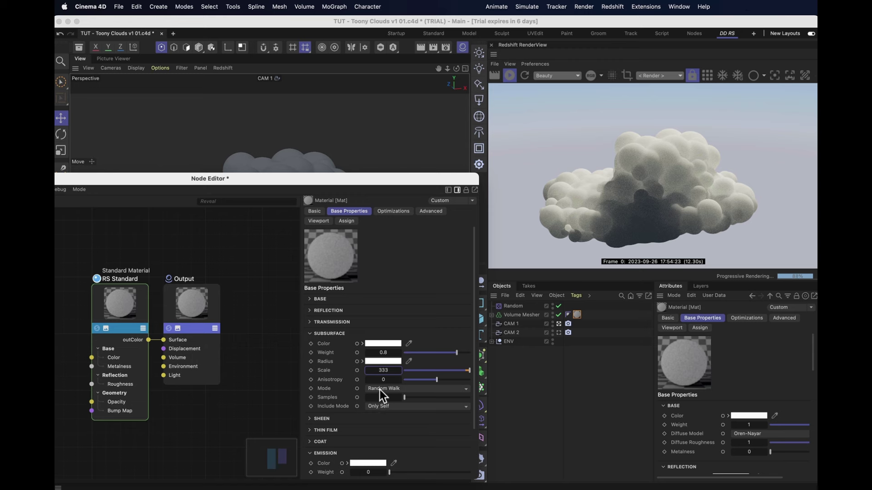
- Set subsurface to Ray-Traced Diffusion with All Objects, a light-blue radius, and view through CAM 2
left_click(398, 388)
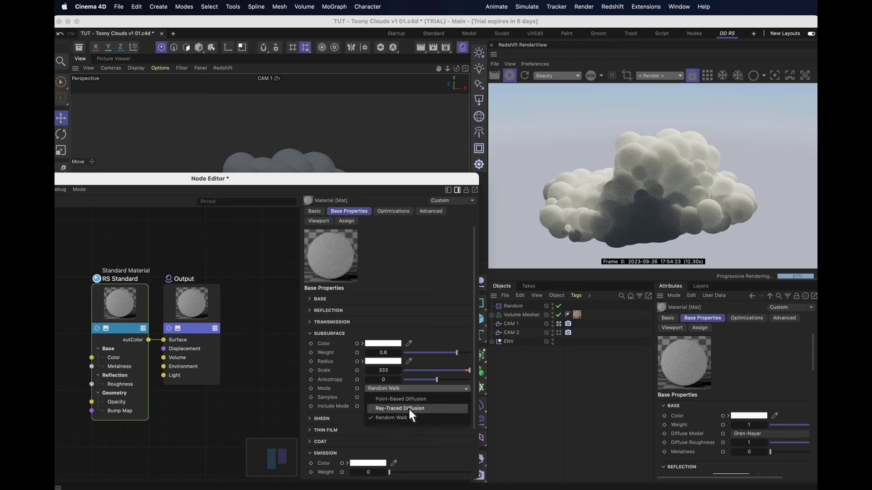
left_click(409, 408)
left_click(384, 406)
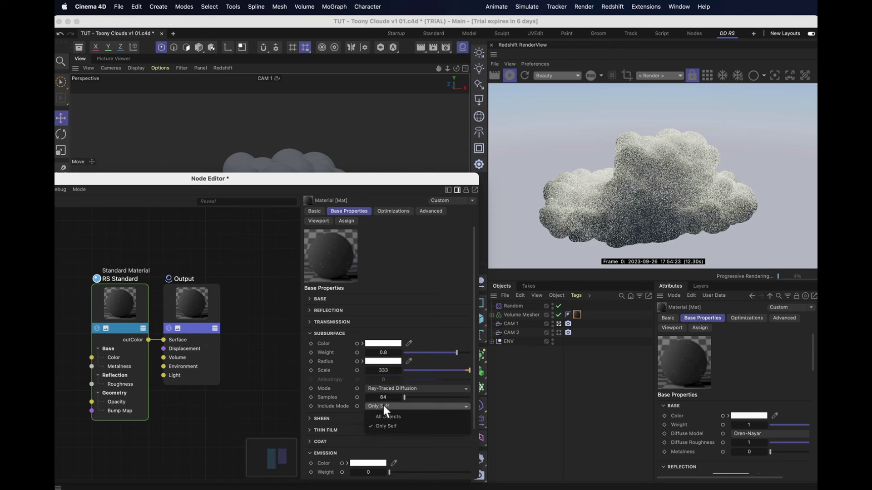
left_click(396, 417)
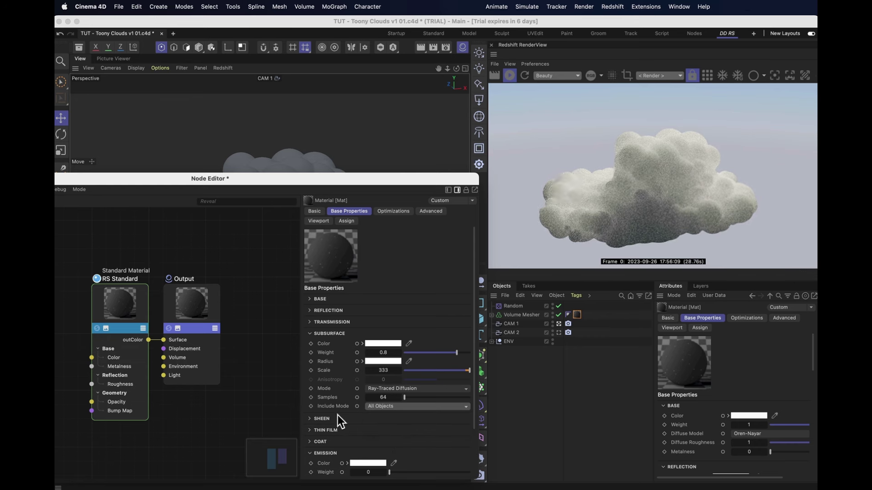
left_click(377, 361)
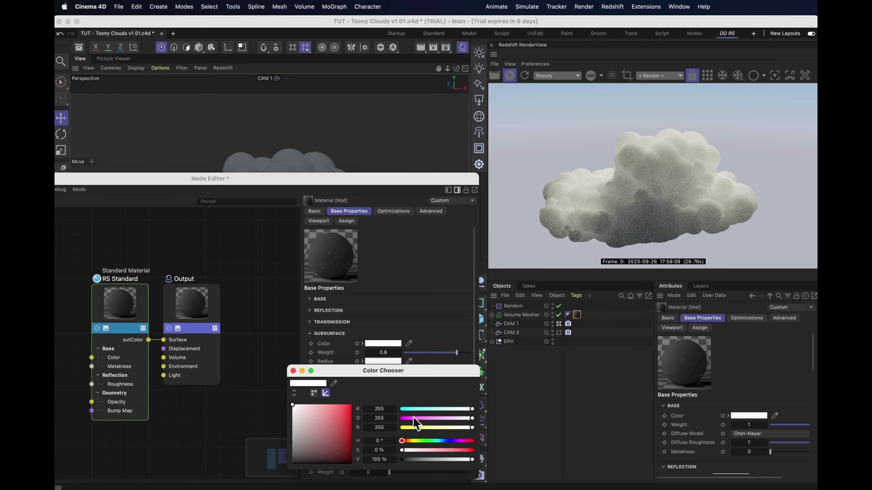
left_click(445, 441)
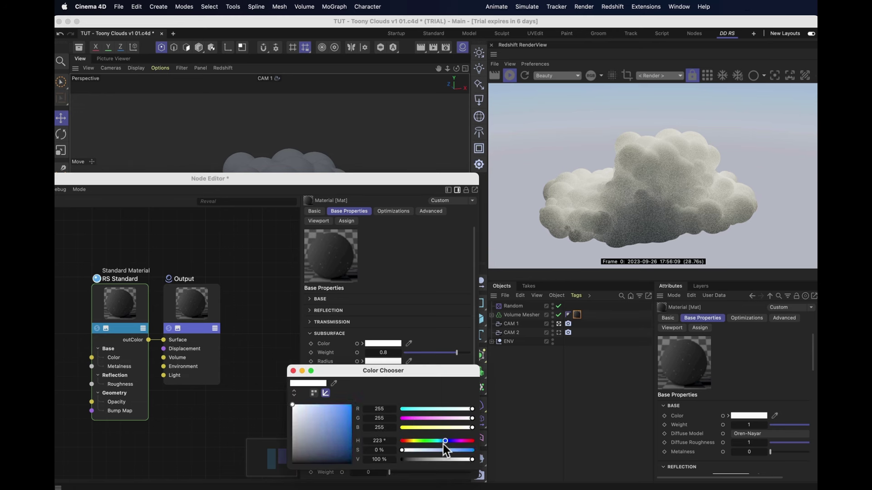
left_click_drag(444, 450, 427, 450)
left_click(293, 371)
left_click(558, 333)
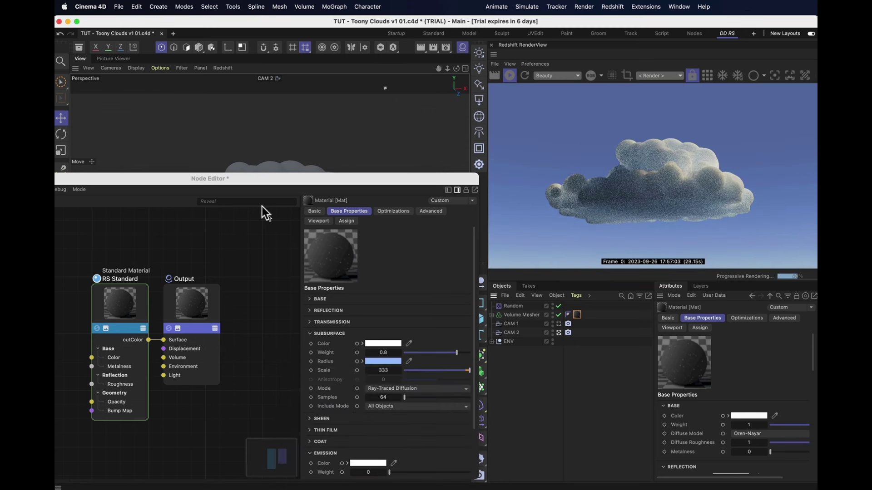
- Add a Maxon Noise node to Mat's graph and place it on the left
left_click_drag(291, 181, 314, 123)
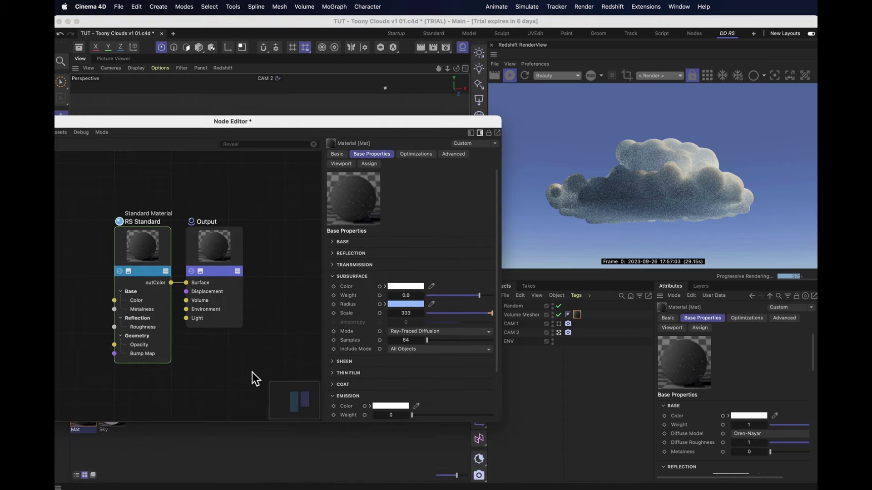
key("shift+c")
key("Down")
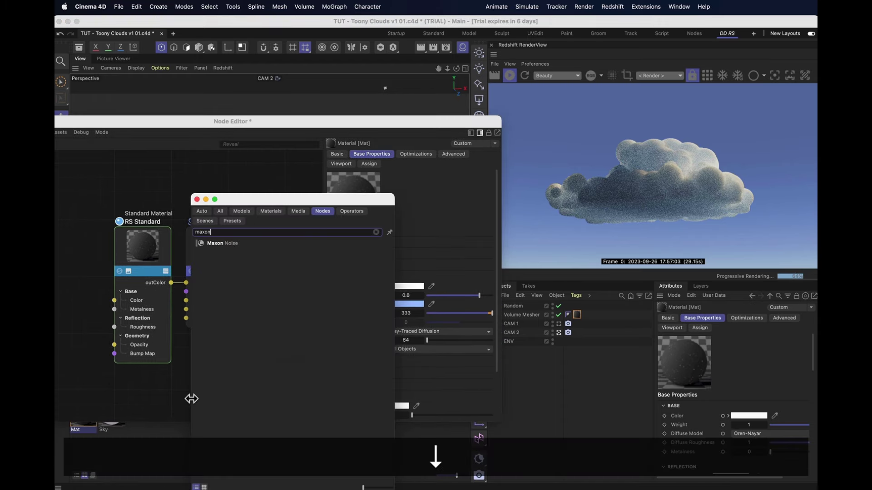
key("Return")
left_click_drag(191, 397, 73, 416)
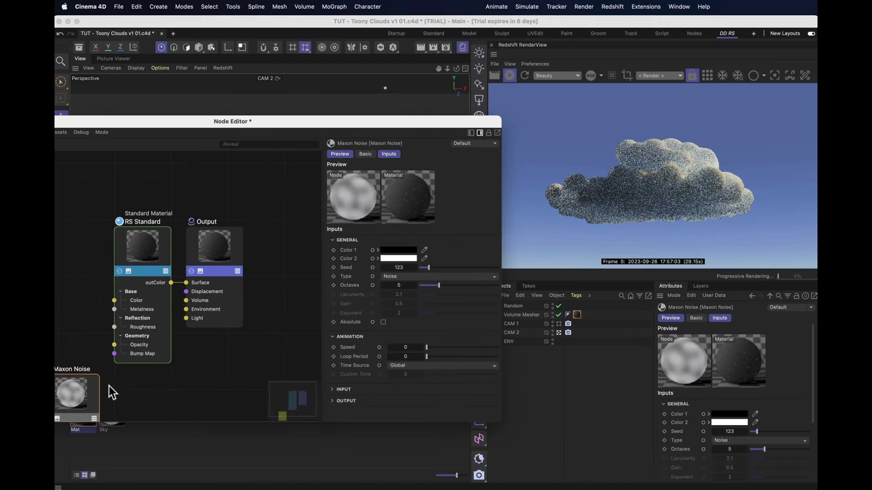
- Add a Displacement node, wire the noise into its TexMap and its output into the material's Displacement port
key("shift+c")
type("disp")
key("Down")
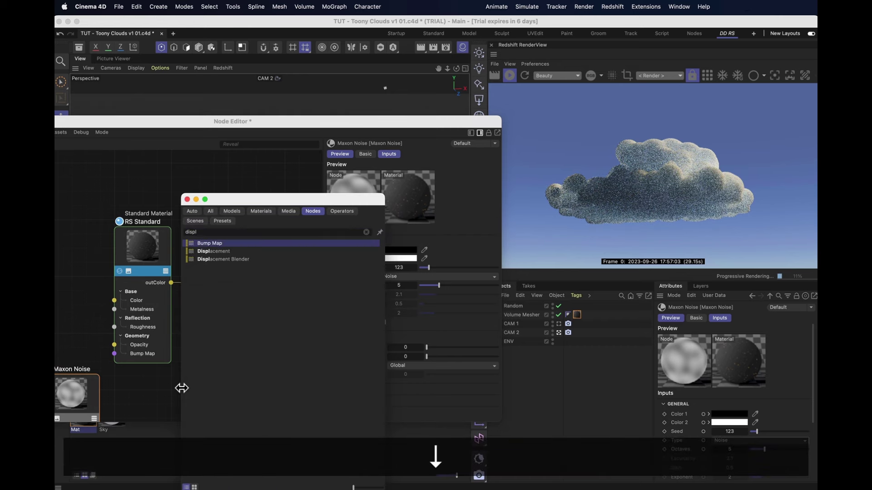
key("Return")
left_click_drag(127, 377, 279, 337)
left_click(274, 342)
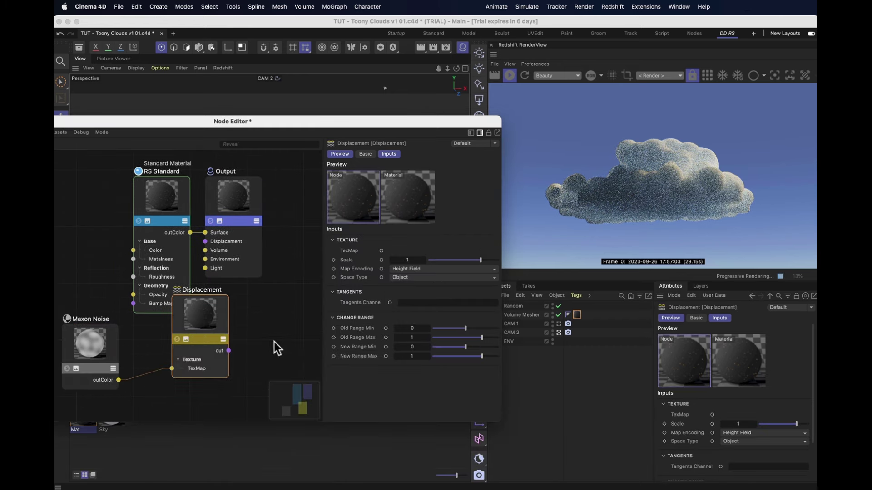
left_click_drag(192, 385, 208, 240)
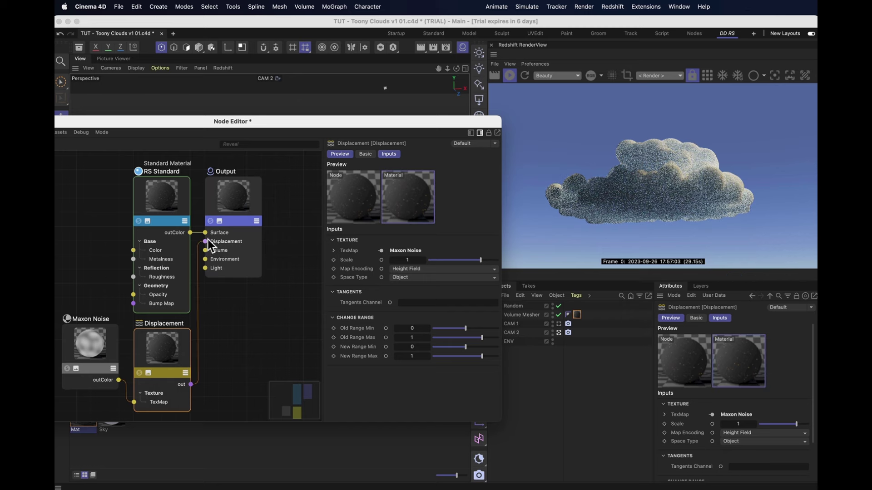
left_click_drag(101, 340, 96, 360)
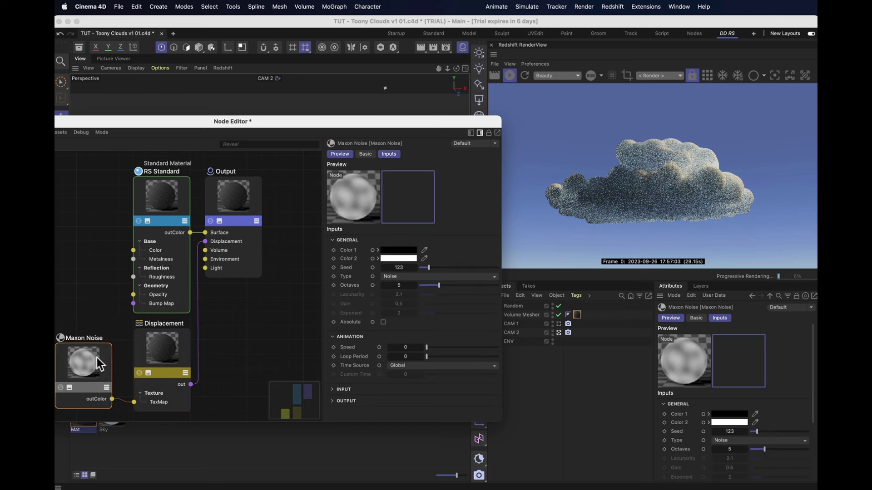
- Add a Redshift object tag to the Volume Mesher and enable its Geometry Override
right_click(529, 316)
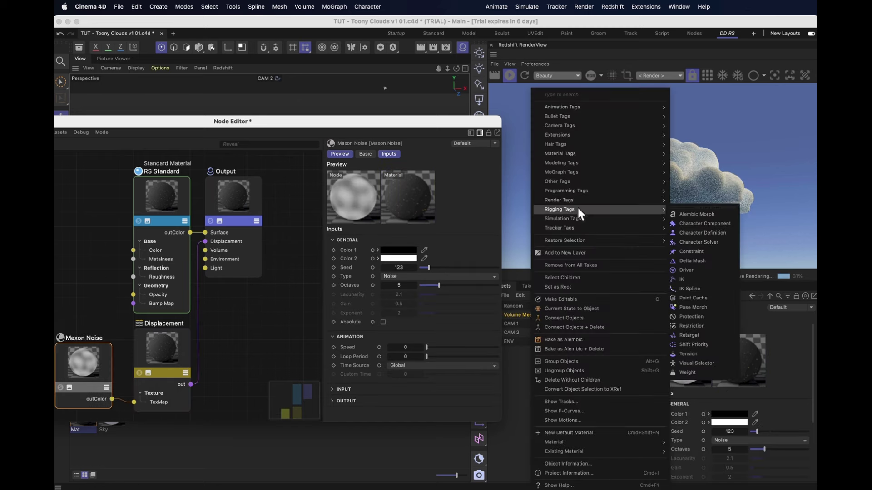
mouse_move(584, 200)
left_click(695, 227)
left_click(725, 318)
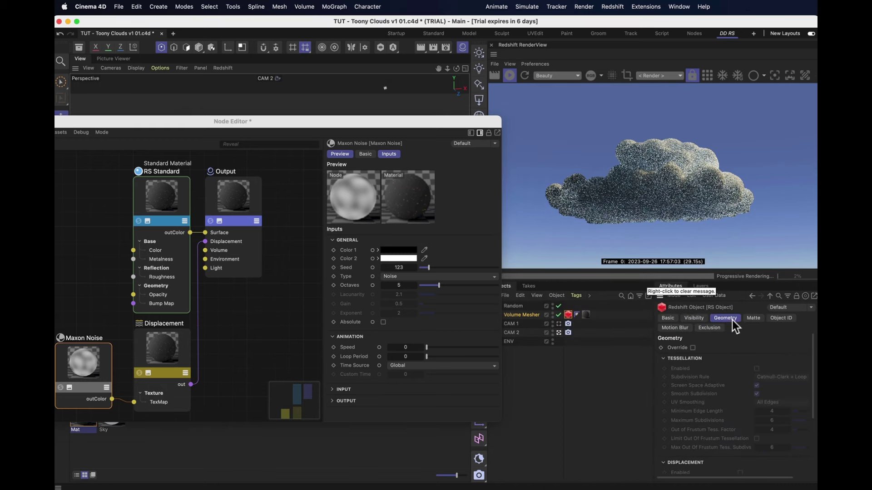
left_click(693, 348)
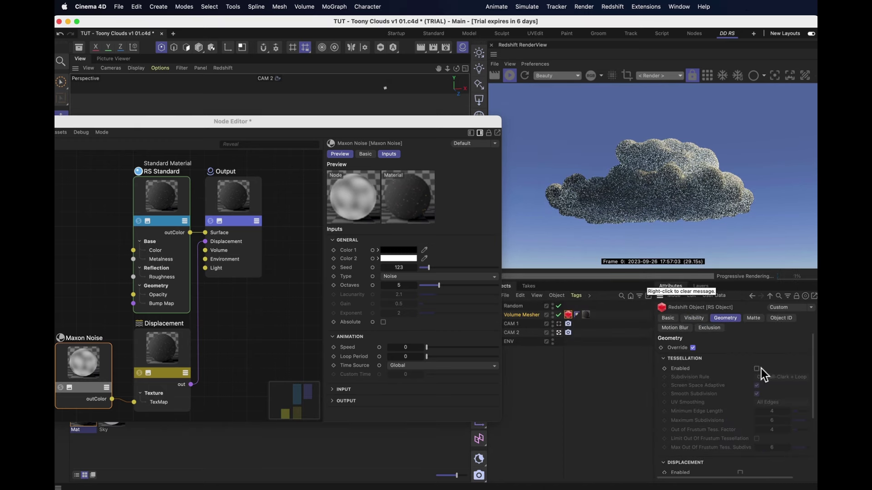
- Enable displacement with maximum displacement 400 and scale 400, and turn off auto bump mapping
scroll(721, 461, "down", 2)
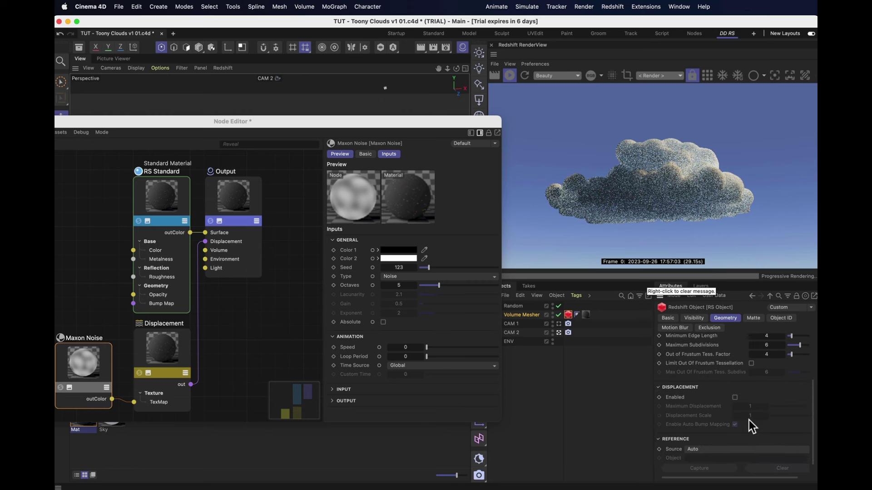
left_click(735, 399)
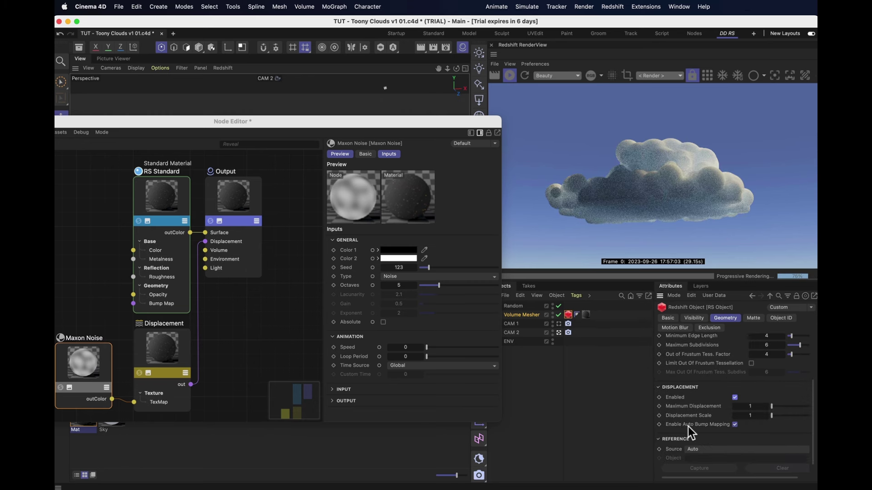
left_click(753, 405)
type("400")
key("Tab")
type("400")
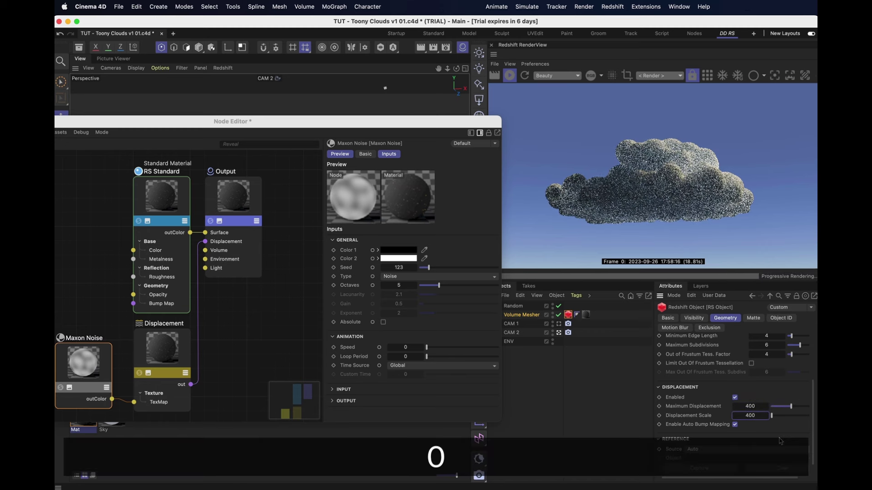
key("Return")
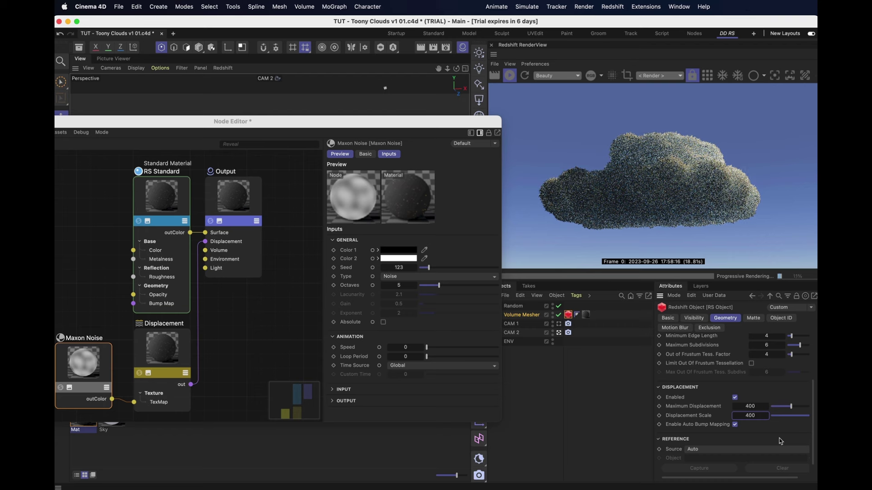
left_click(735, 424)
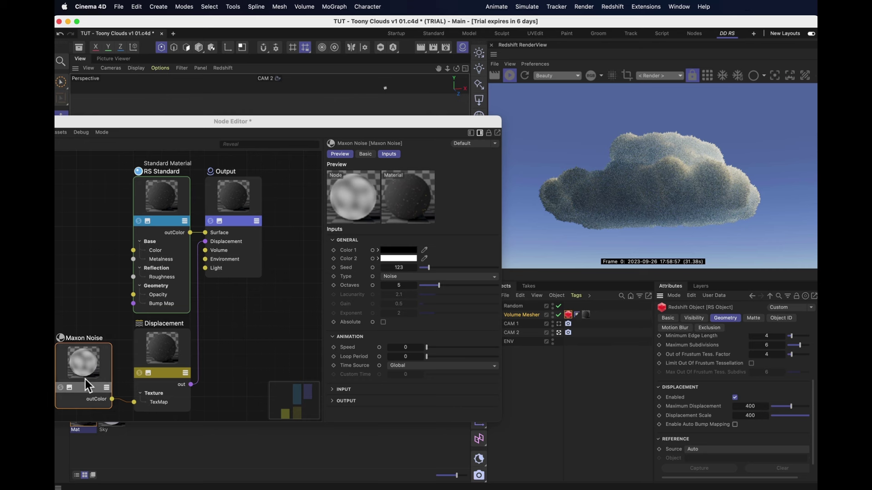
- Set the Maxon Noise type to Cranal with overall scale 66
left_click(386, 278)
left_click(412, 224)
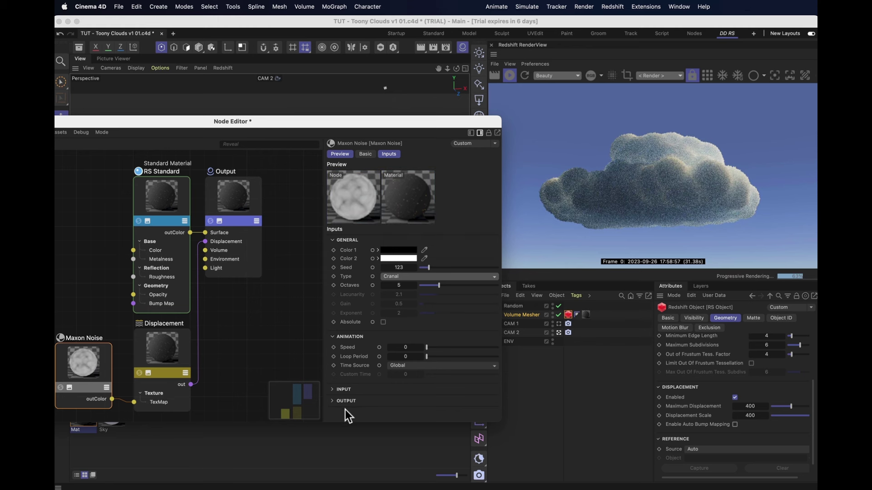
left_click(343, 389)
scroll(345, 395, "down", 2)
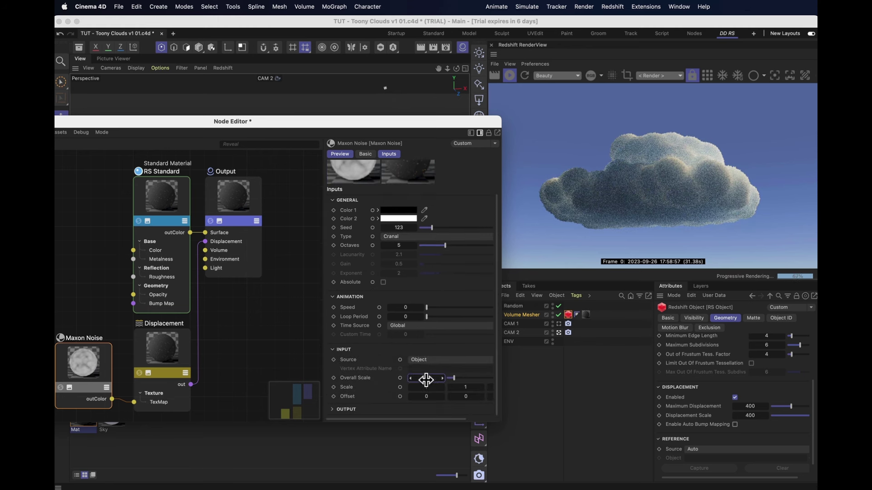
left_click_drag(426, 380, 426, 379)
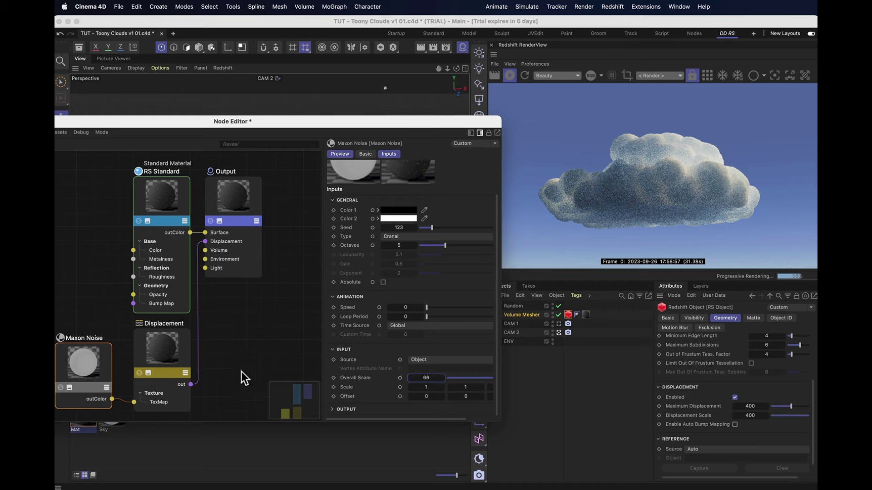
- Set the Displacement node's New Range Min to -0.6 and close the Node Editor
left_click_drag(238, 354, 169, 398)
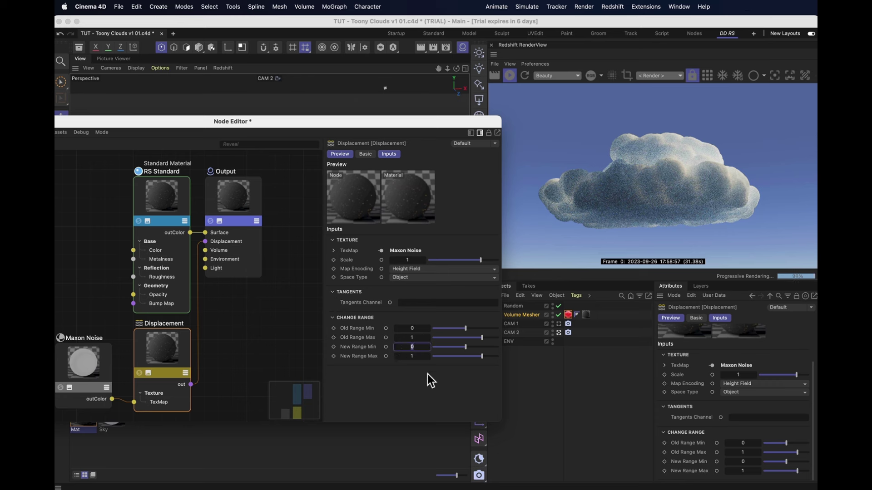
type("-0.6")
key("Return")
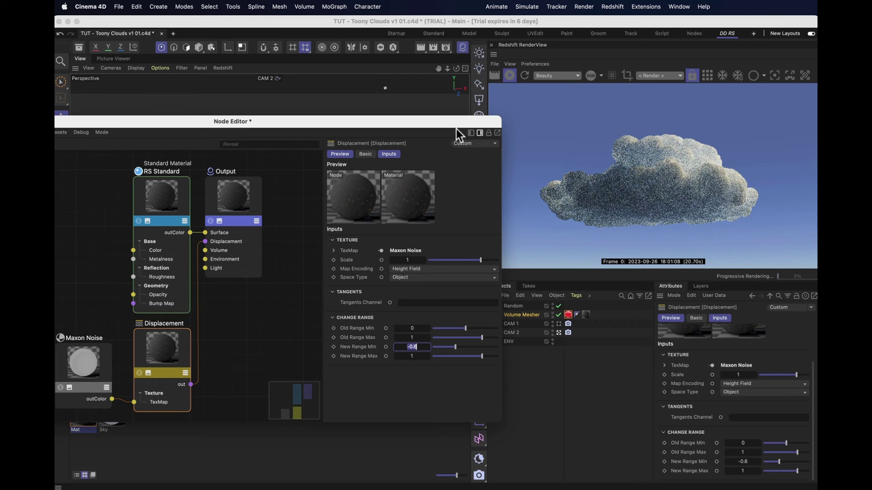
key("super+w")
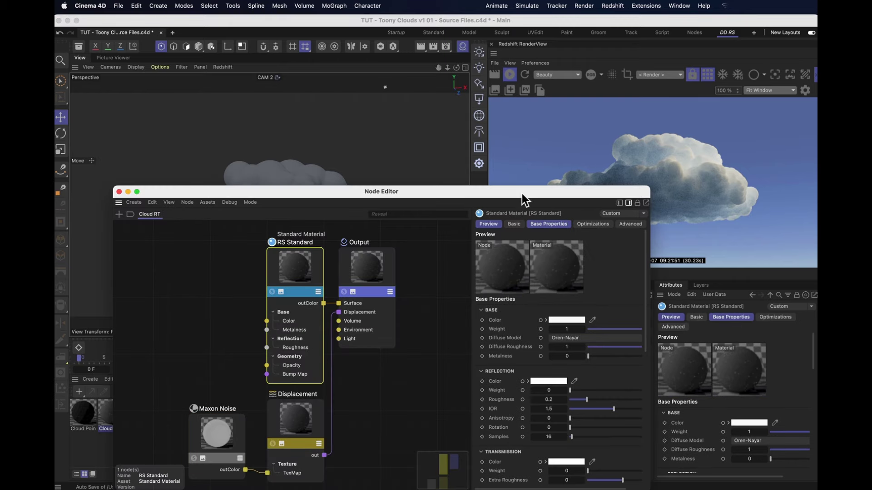
- Set the Cloud RT material's Subsurface Mode to Point-Based Diffusion
left_click_drag(519, 194, 322, 72)
scroll(318, 290, "down", 10)
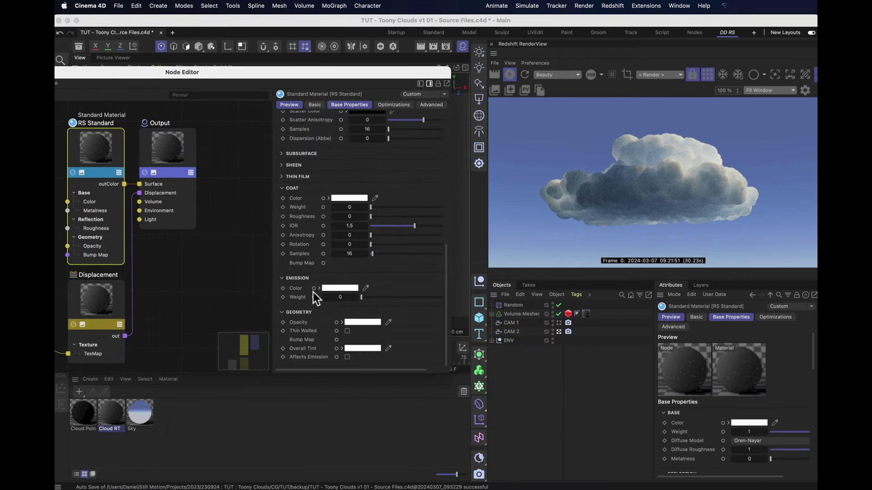
left_click(298, 154)
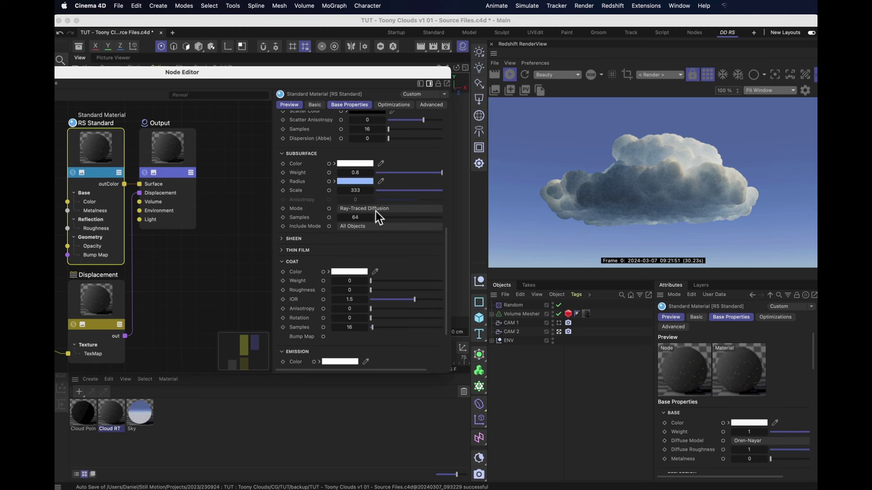
left_click(375, 209)
left_click(367, 218)
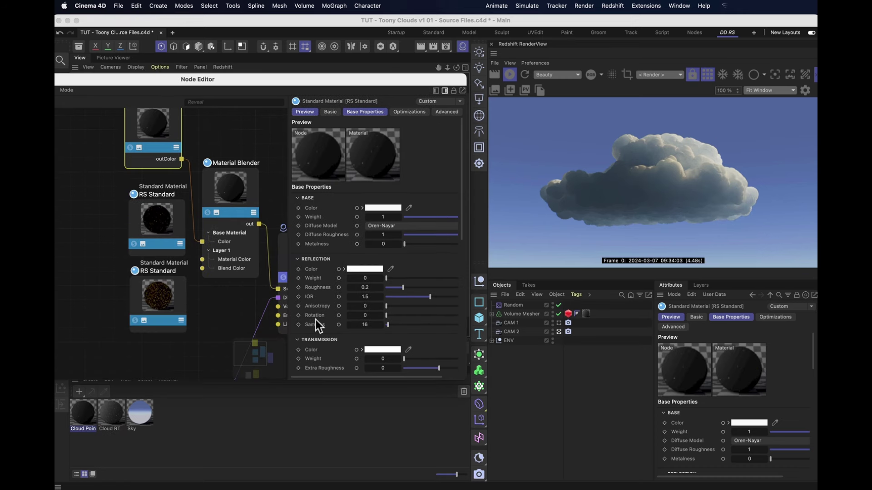
scroll(323, 209, "down", 8)
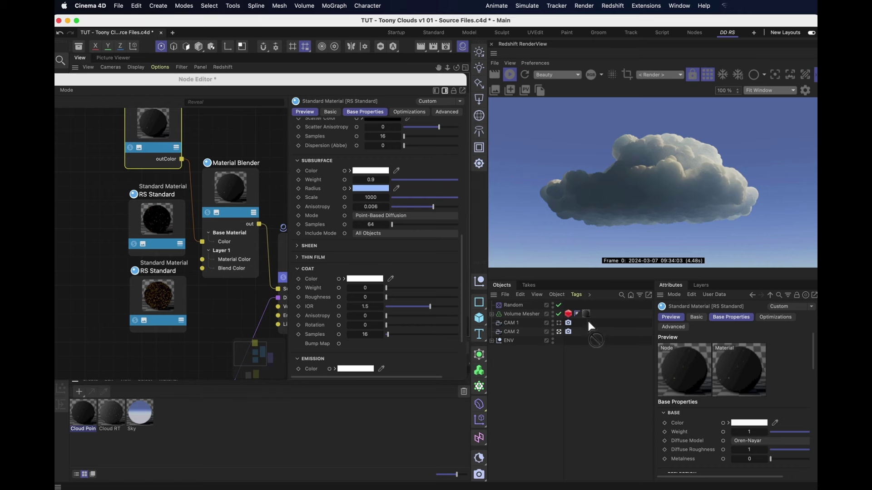
- Connect the lower RS Standard outColor to Material Blender Layer 1, check both materials, and close the editor
left_click(234, 198)
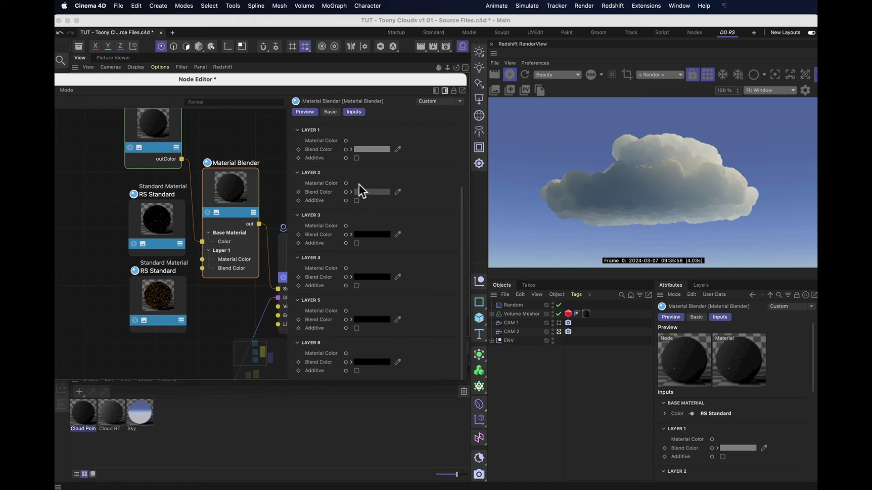
left_click_drag(184, 269, 205, 260)
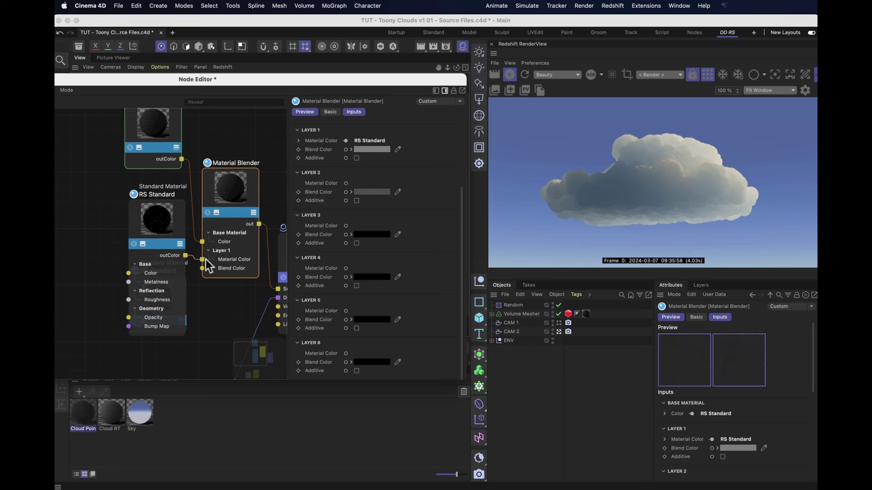
left_click(157, 200)
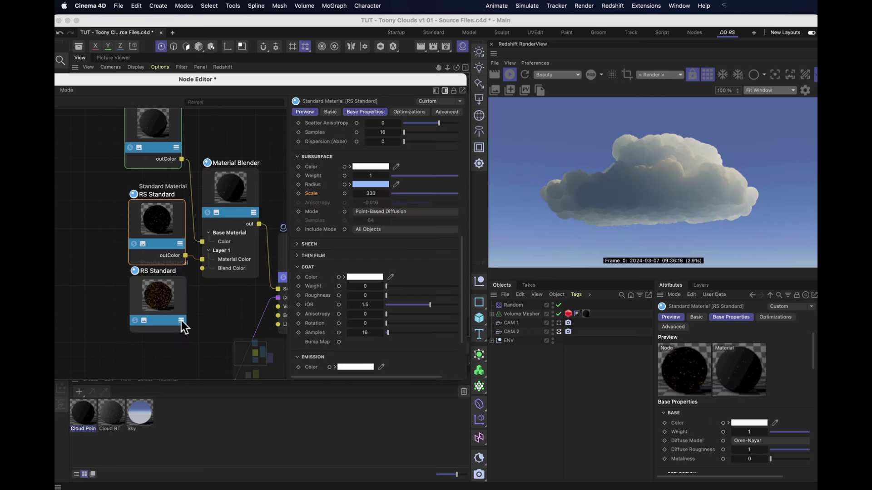
left_click(182, 321)
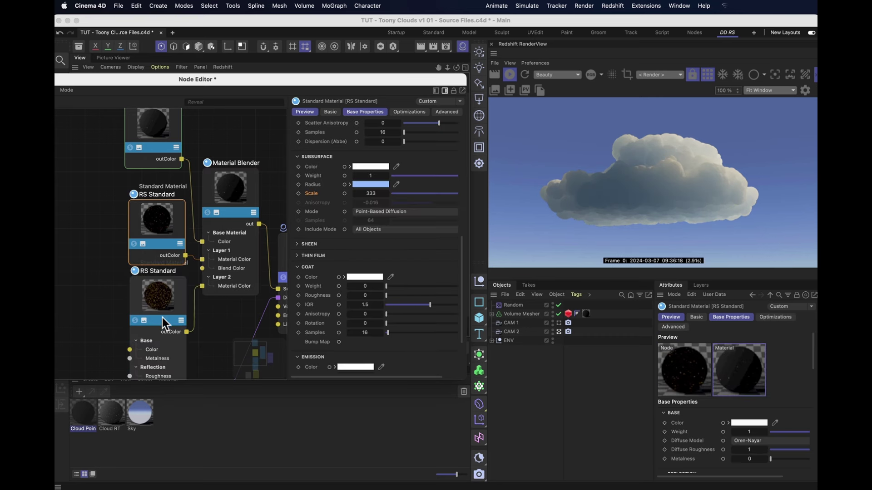
key("super+w")
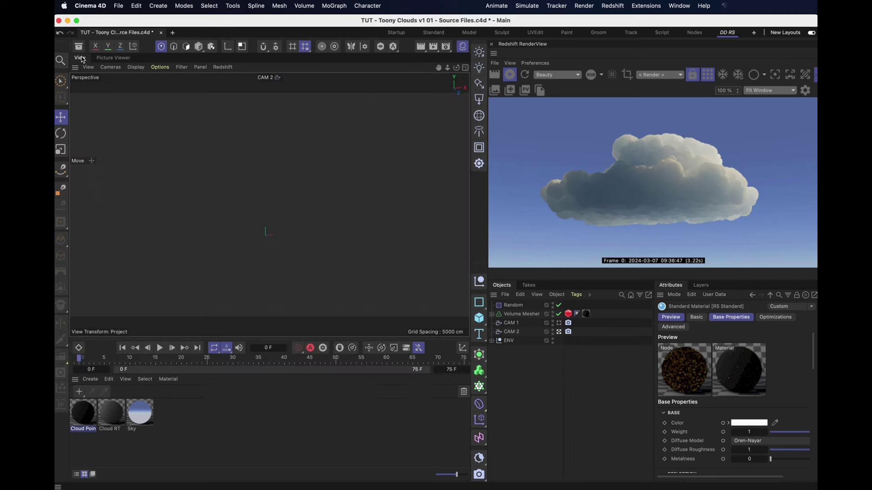
- Open the Cloud Point material's node graph and select its Maxon Noise node
double_click(83, 423)
scroll(260, 345, "down", 3)
scroll(213, 255, "up", 5)
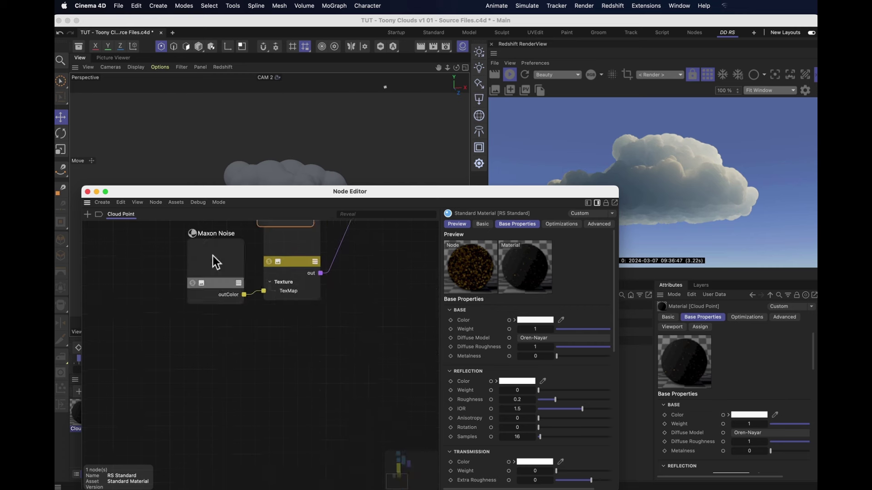
left_click(215, 266)
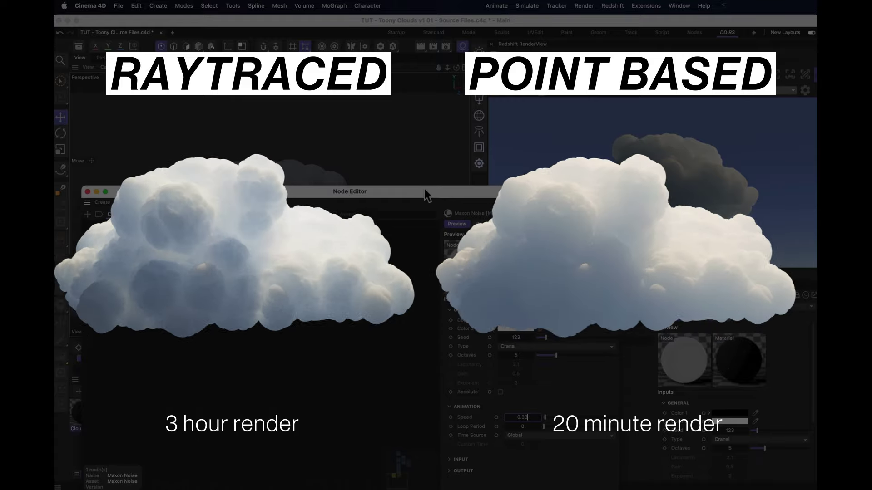
- Close the Node Editor with Cmd+W
key("super+w")
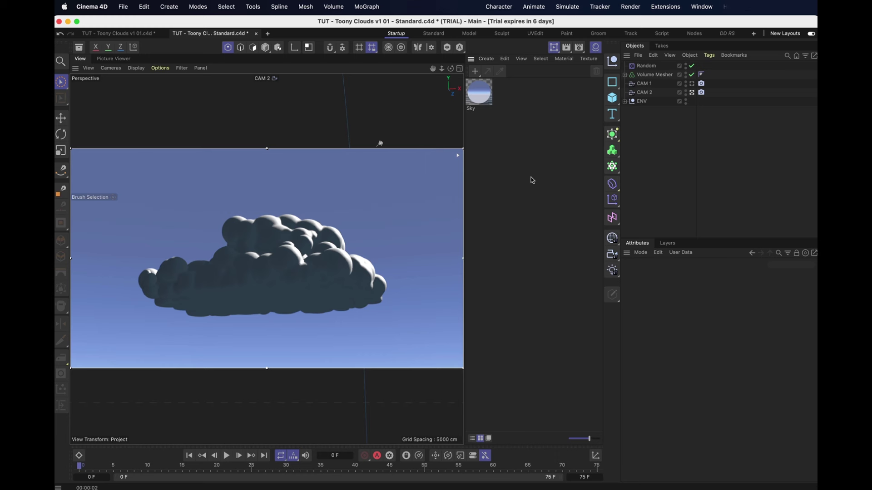
- Create a new PBR material, apply it to the Volume Mesher, and open its editor
double_click(514, 117)
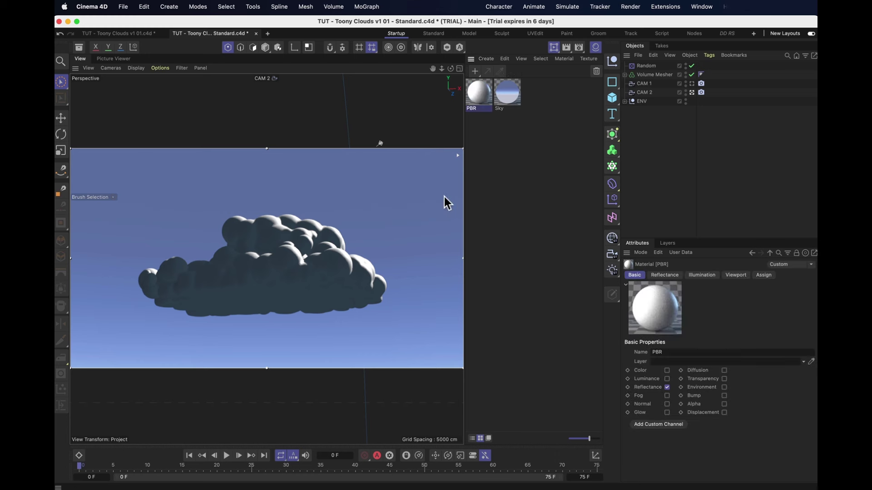
left_click_drag(478, 93, 654, 74)
double_click(481, 93)
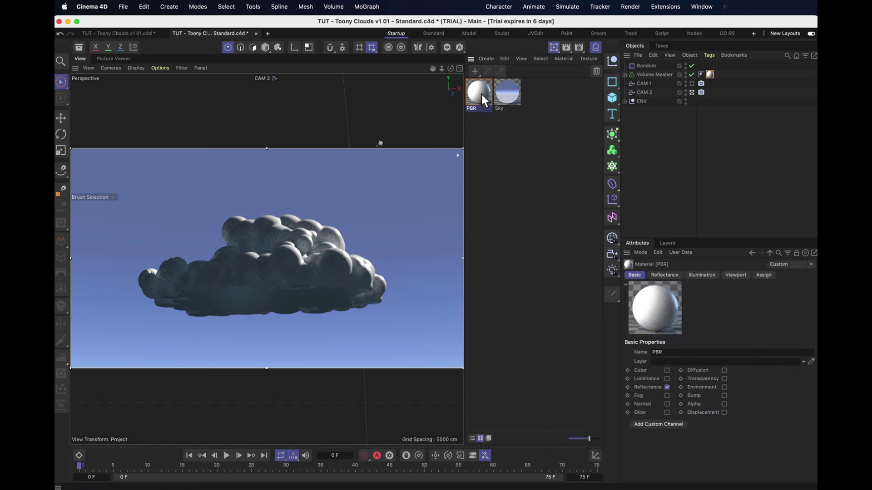
- Disable Reflectance, enable a white Color channel at V 100% using Oren-Nayar with 101% roughness
left_click(531, 220)
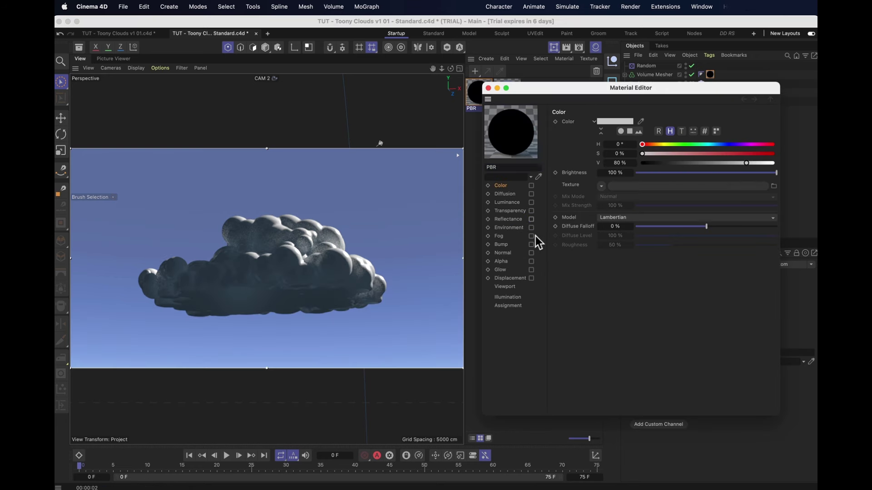
left_click(531, 186)
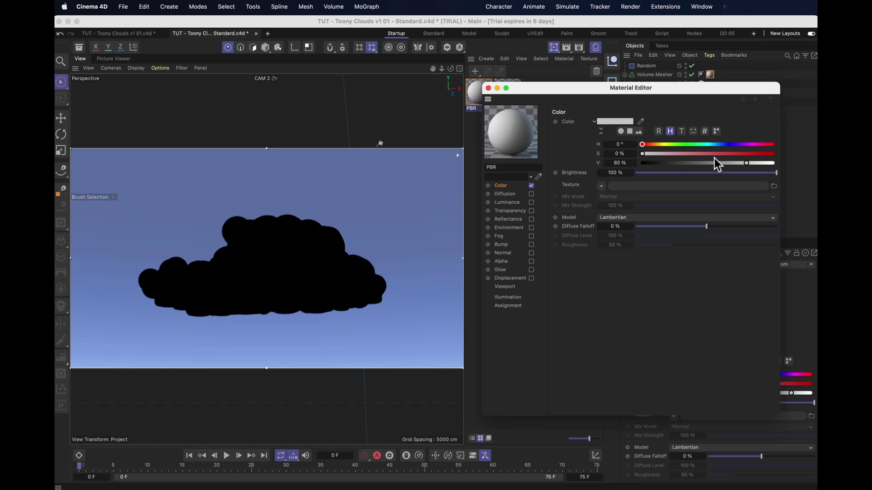
left_click_drag(747, 163, 774, 163)
left_click(608, 218)
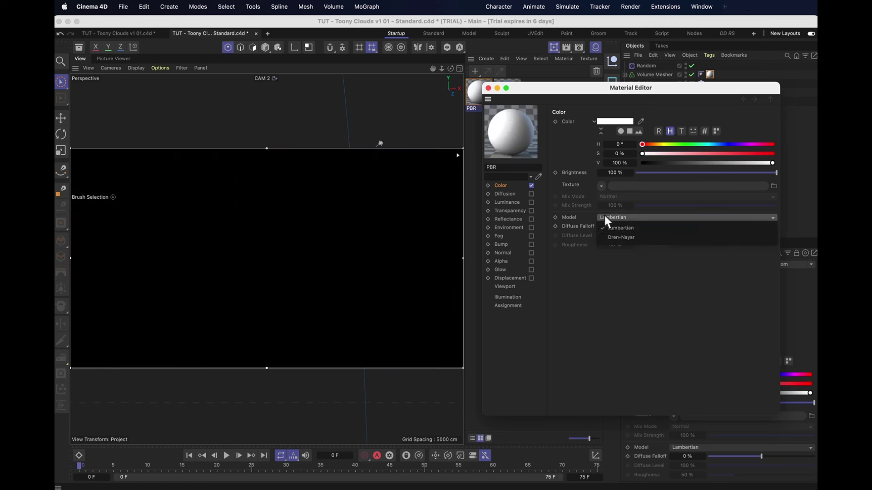
left_click(636, 238)
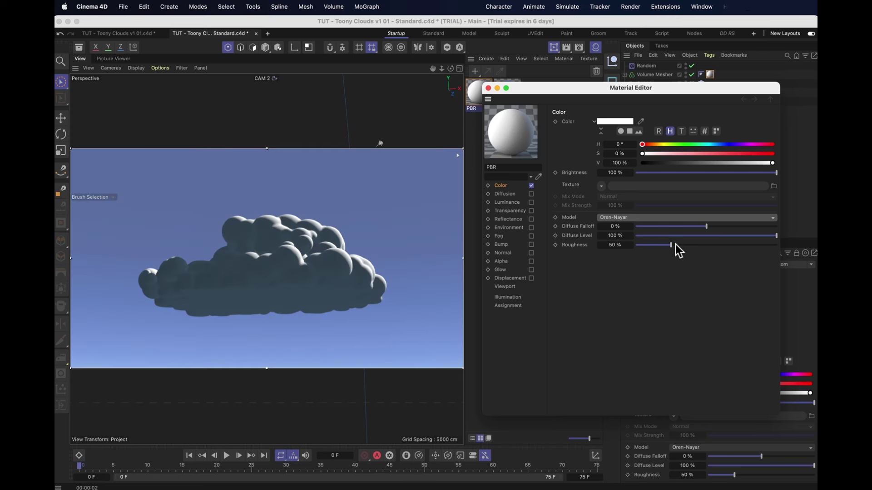
left_click_drag(672, 246, 708, 246)
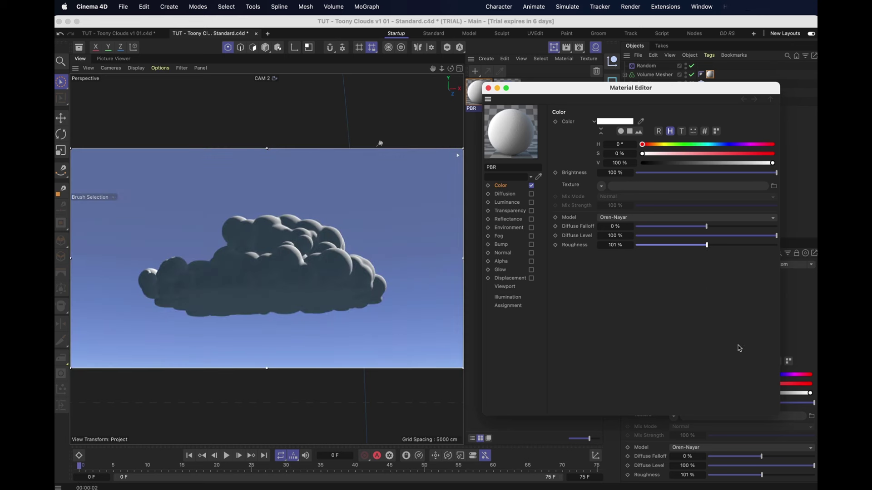
- Enable displacement with a Noise shader as texture and a height of 400 cm
left_click(531, 279)
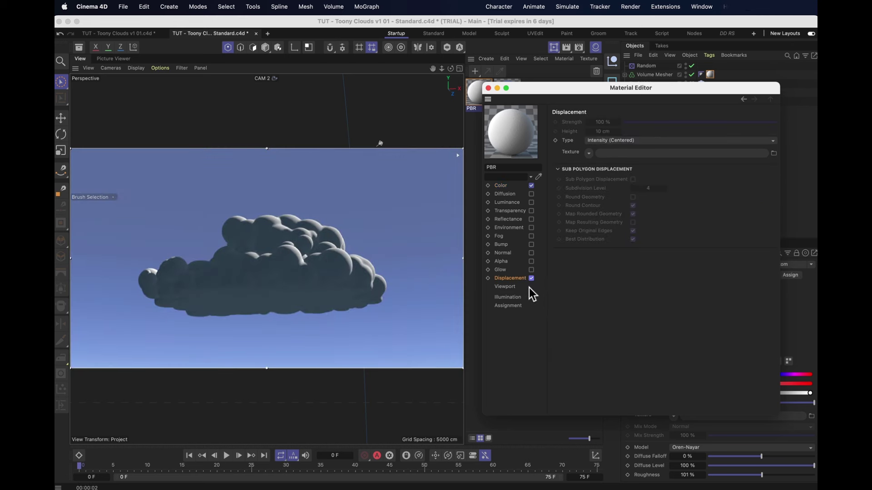
left_click(589, 154)
left_click(606, 255)
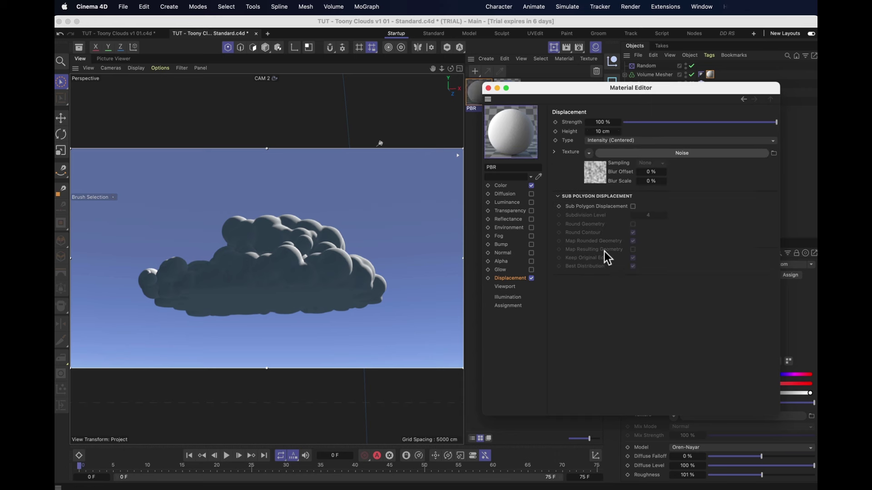
left_click(600, 132)
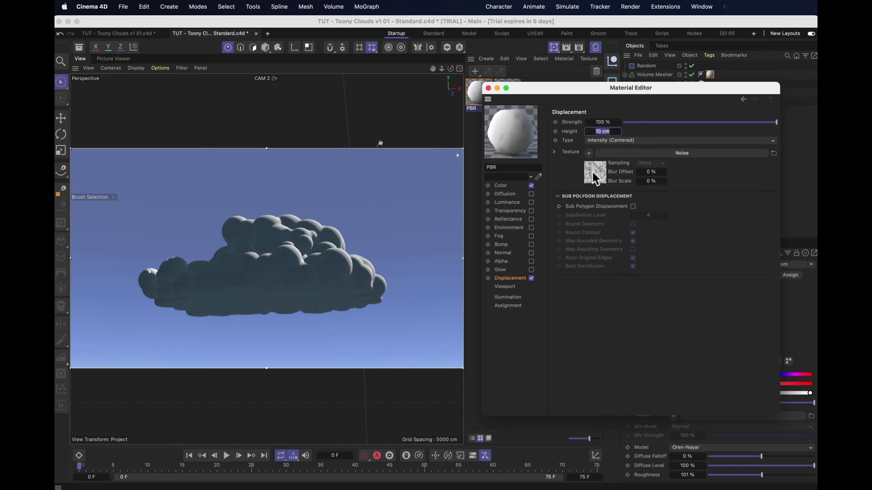
type("400")
key("Return")
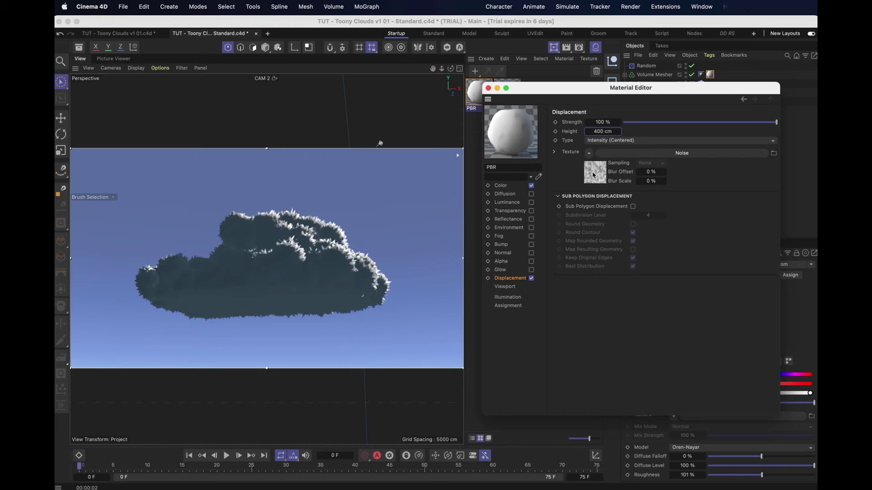
- Set the Noise shader to Cranal, Color 1 brightness 20%, and Global Scale 6000%
left_click(595, 175)
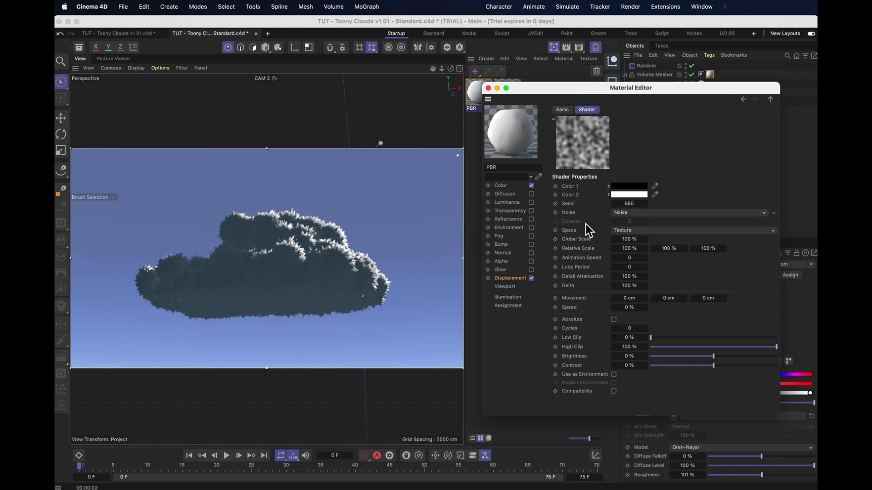
left_click(622, 215)
left_click(631, 229)
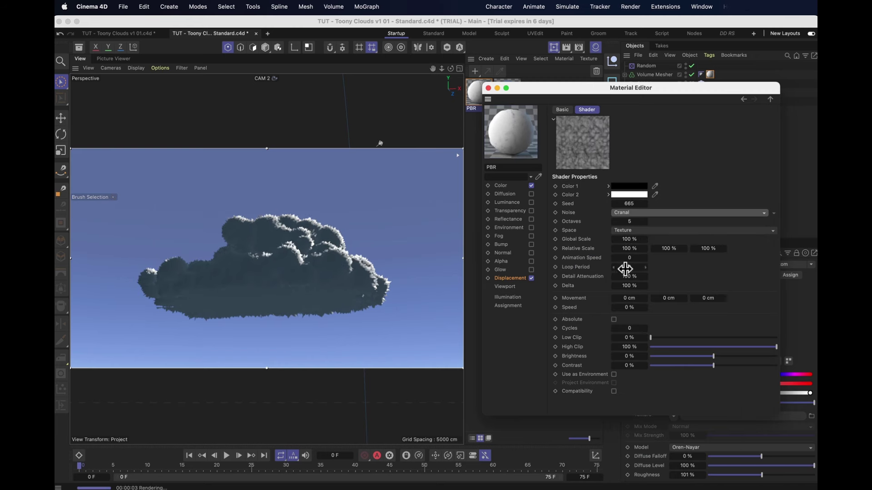
left_click(626, 186)
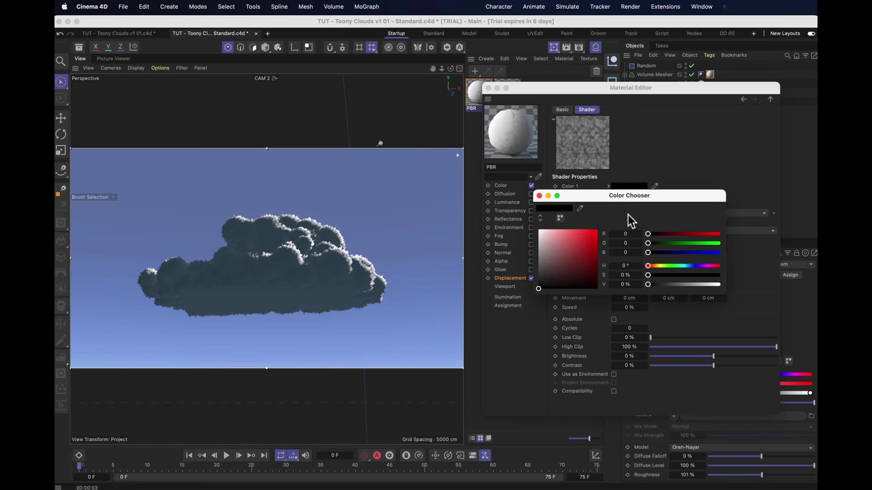
left_click(624, 285)
type("20")
key("Return")
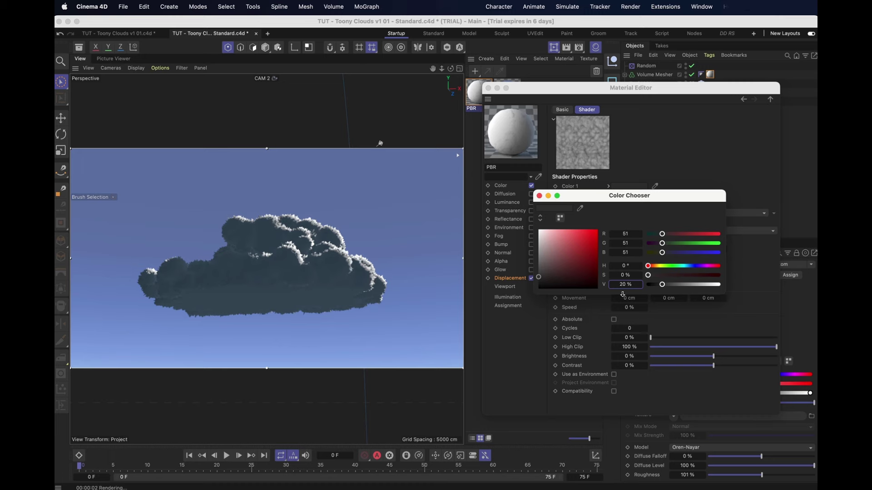
left_click(539, 196)
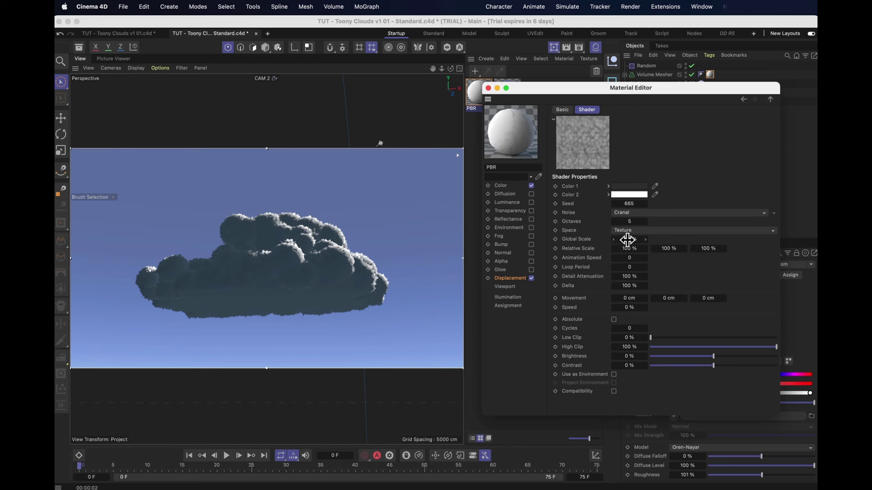
left_click(629, 239)
type("6000")
key("Return")
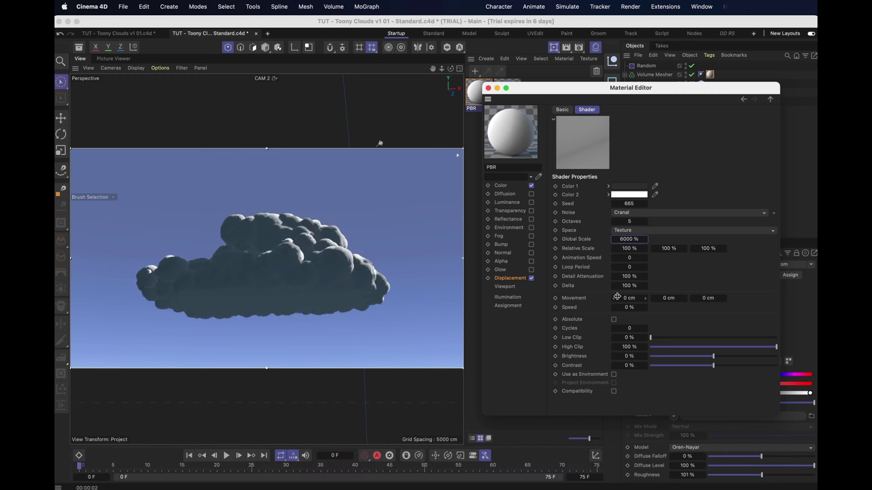
- Enable Sub Polygon Displacement with Round Geometry in the displacement channel
left_click(771, 100)
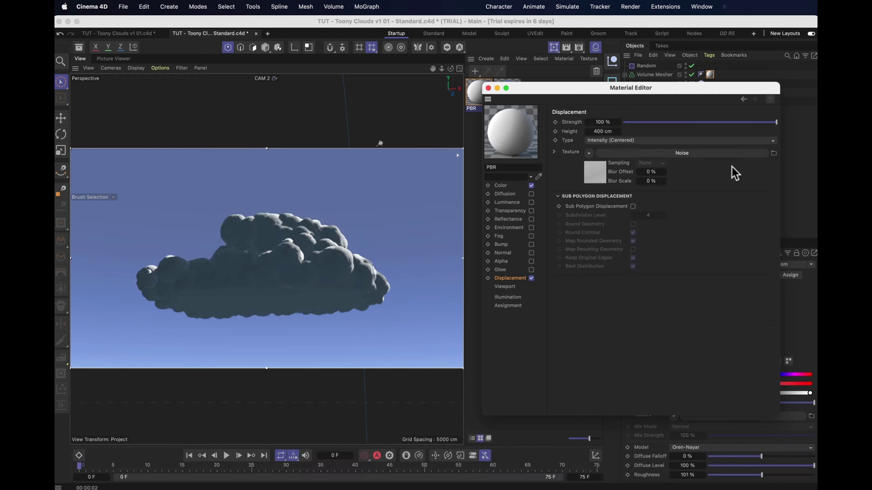
left_click(633, 207)
left_click(633, 224)
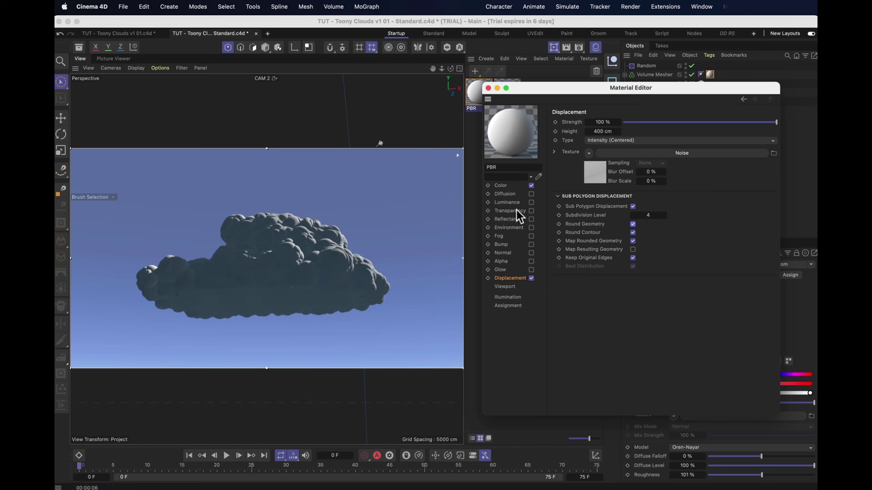
- Lower the Color channel brightness to 32% and enable the Luminance channel
left_click(508, 186)
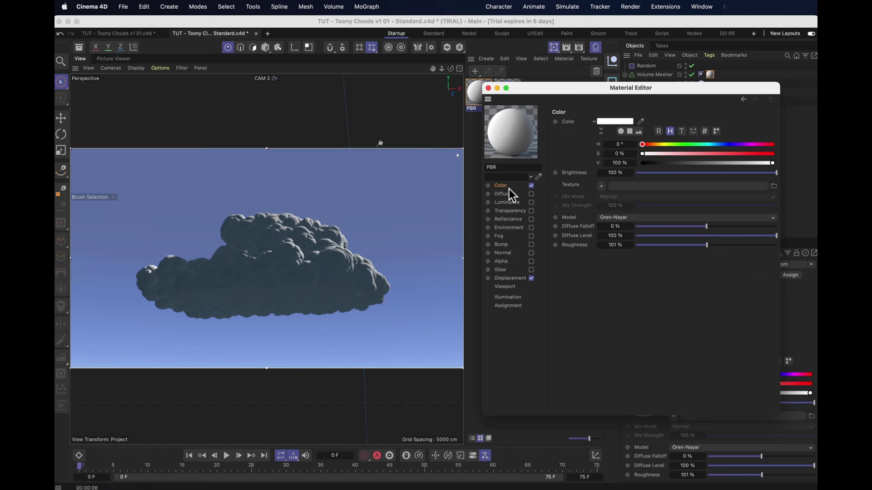
left_click(667, 174)
mouse_move(672, 171)
left_mouse_down()
mouse_move(688, 176)
mouse_move(680, 174)
left_mouse_up()
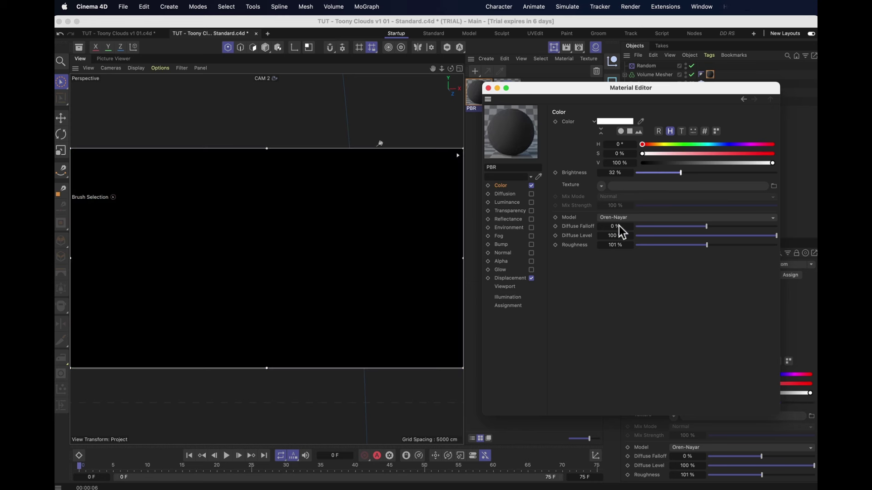
left_click(519, 204)
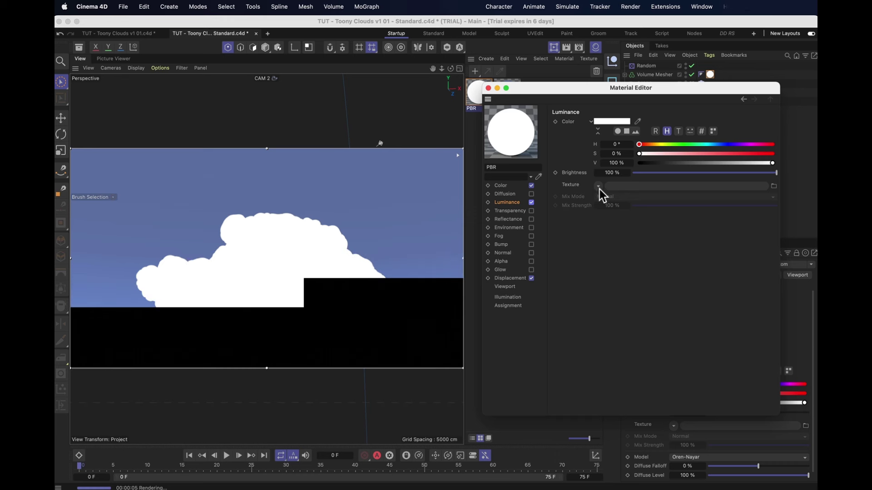
- Load a Subsurface Scattering shader into the luminance texture, with white colour and 400 cm path length
left_click(598, 186)
mouse_move(629, 351)
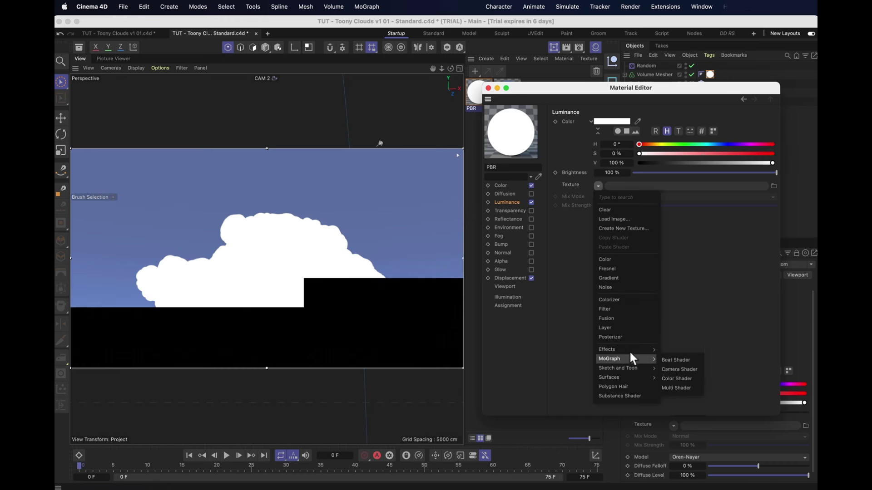
left_click(694, 440)
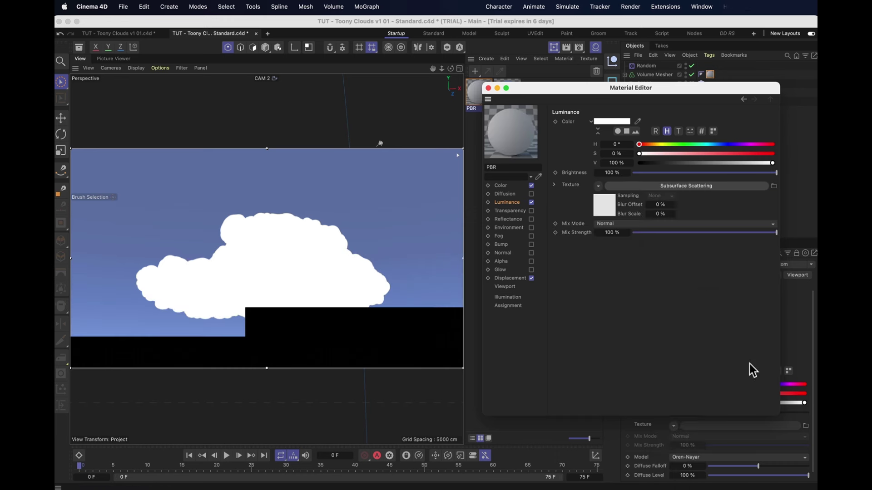
left_click(601, 208)
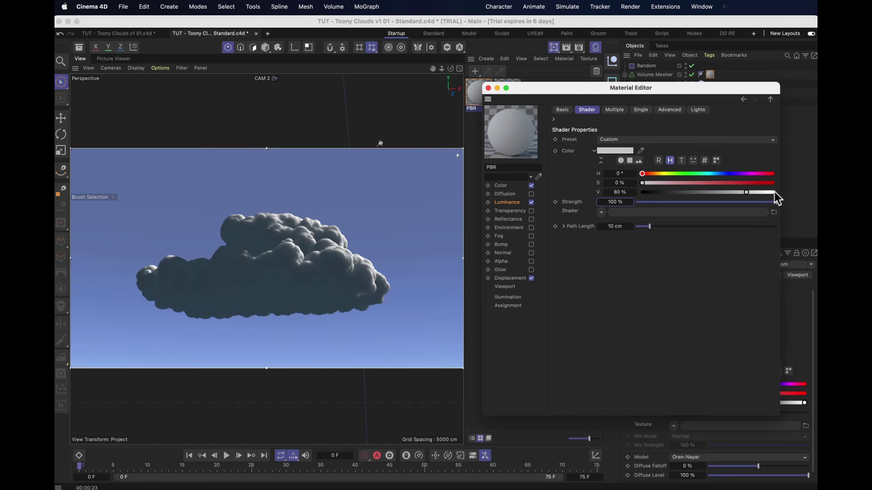
left_click_drag(747, 192, 797, 198)
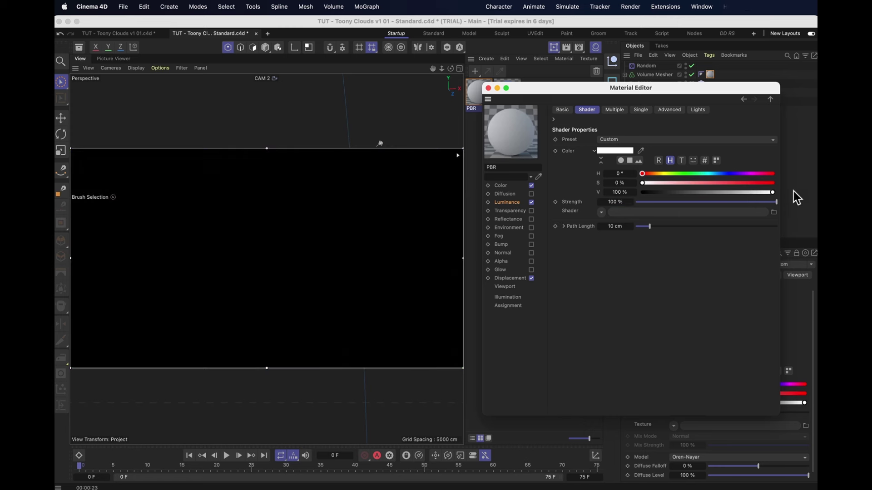
type("400")
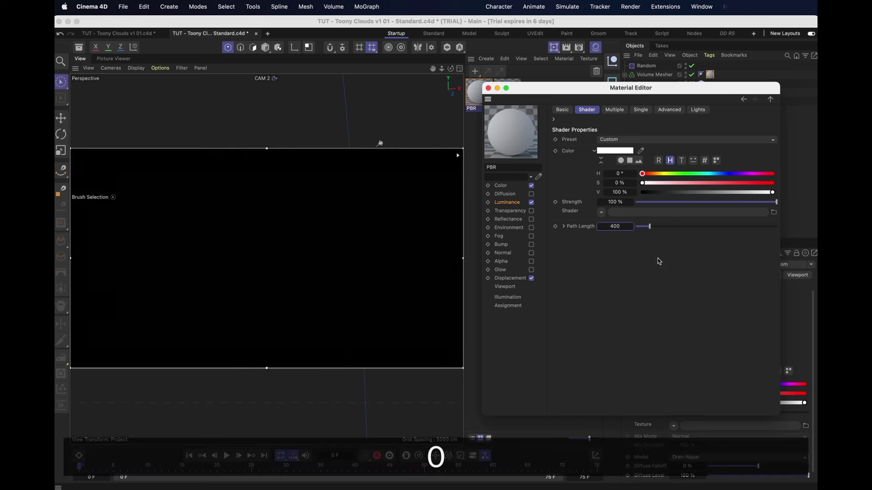
key("Return")
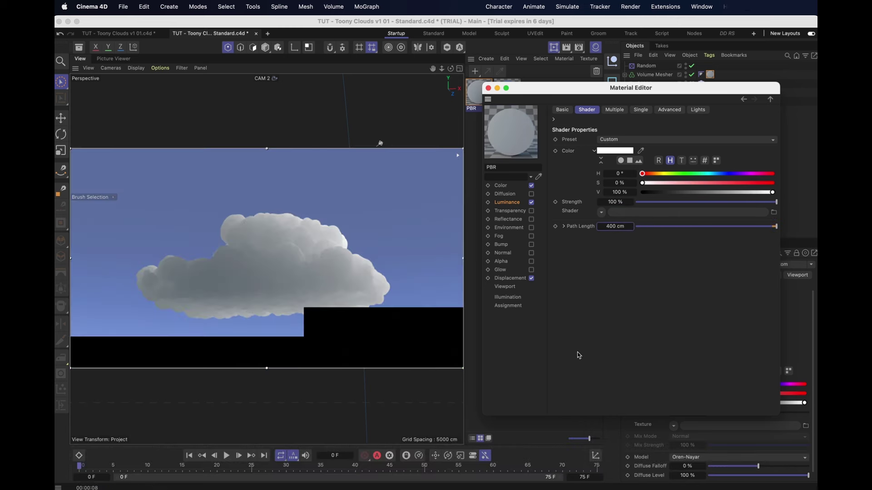
- Set the per-channel path lengths to Red 60% and Green 66%
left_click(564, 227)
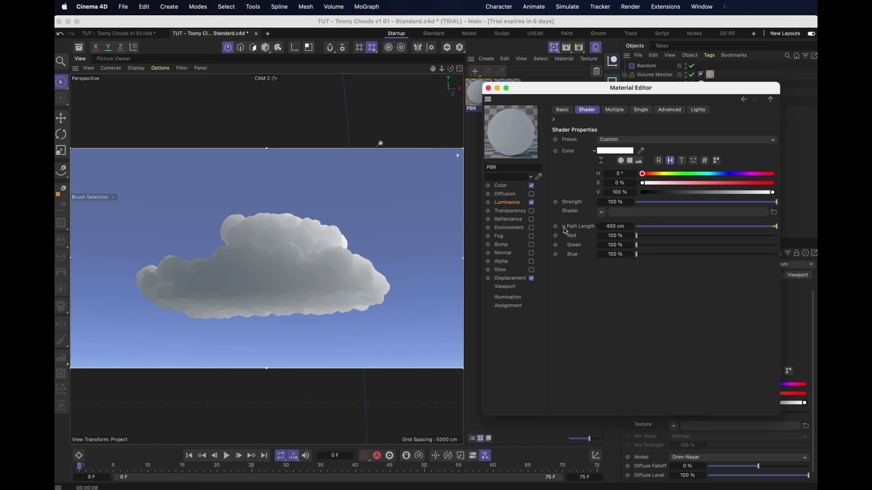
left_click(619, 236)
type("60")
key("Tab")
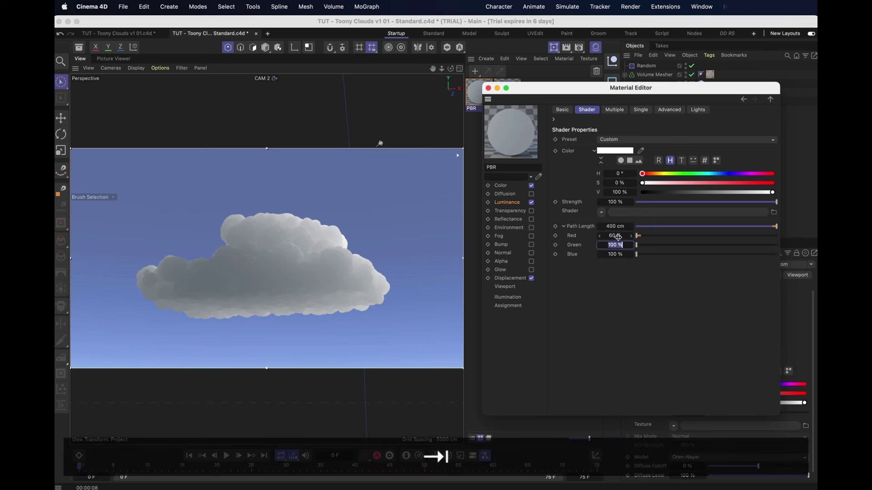
type("6")
key("BackSpace")
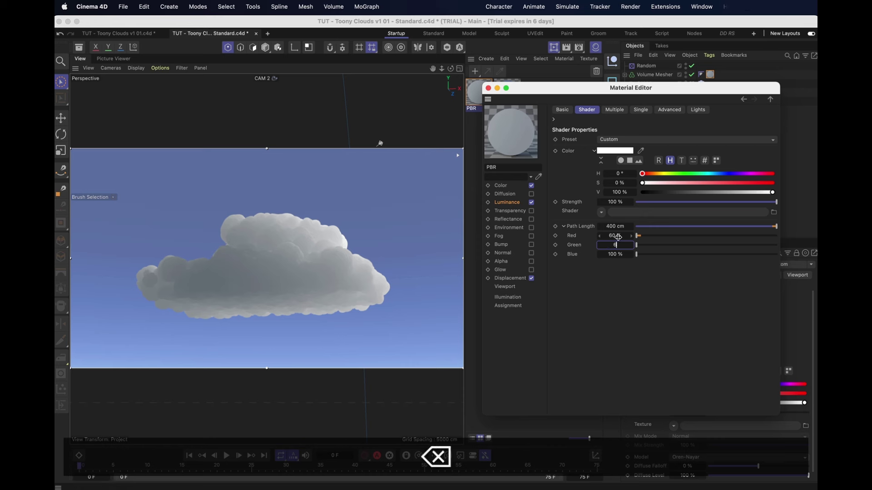
type("6")
key("Return")
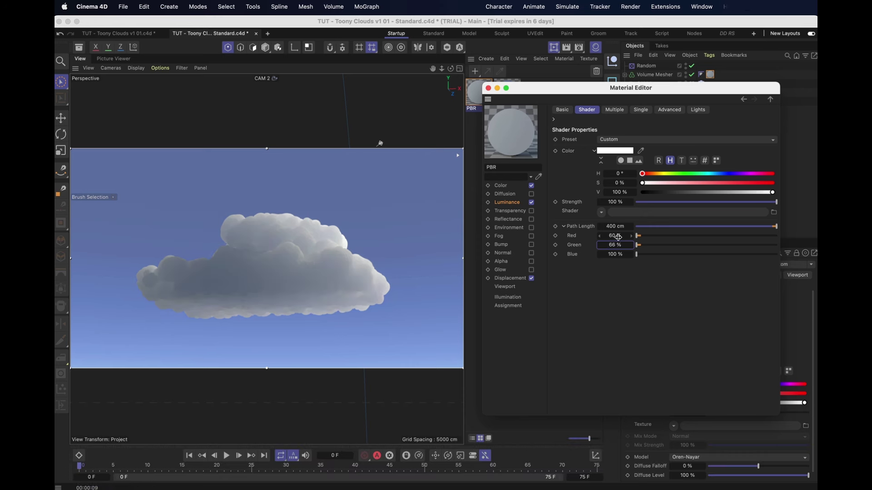
- Set Multiple Diffuse to Direct mode with Custom Sampling and Sampling Subdivision 7
left_click(620, 109)
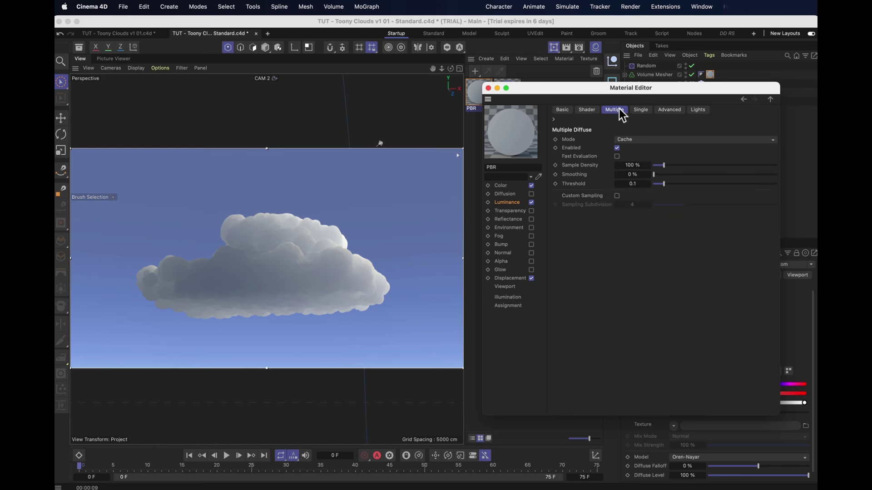
left_click(626, 141)
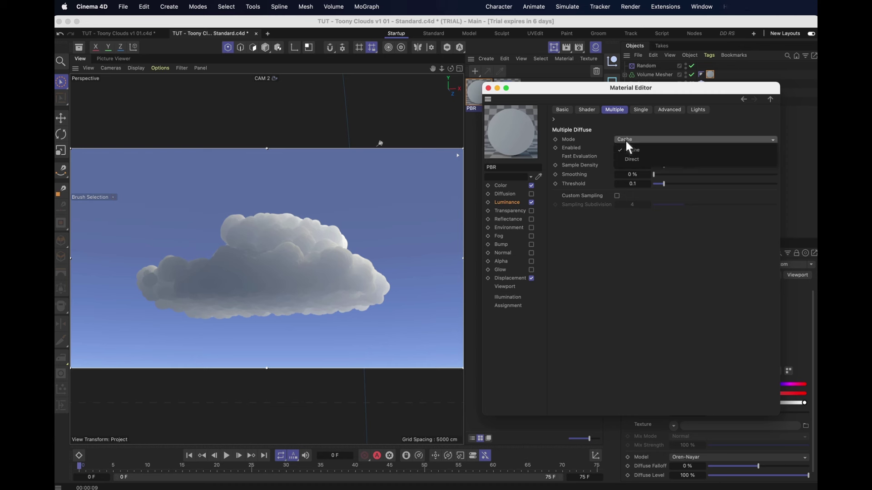
left_click(637, 156)
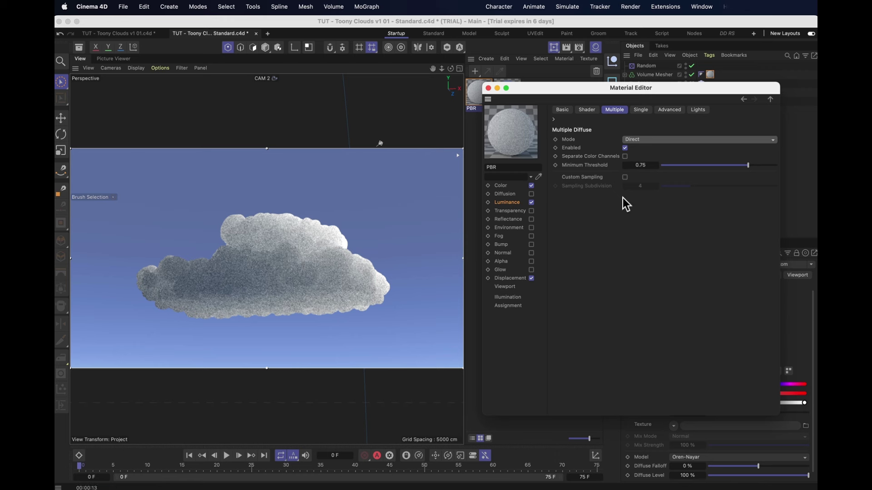
left_click(625, 177)
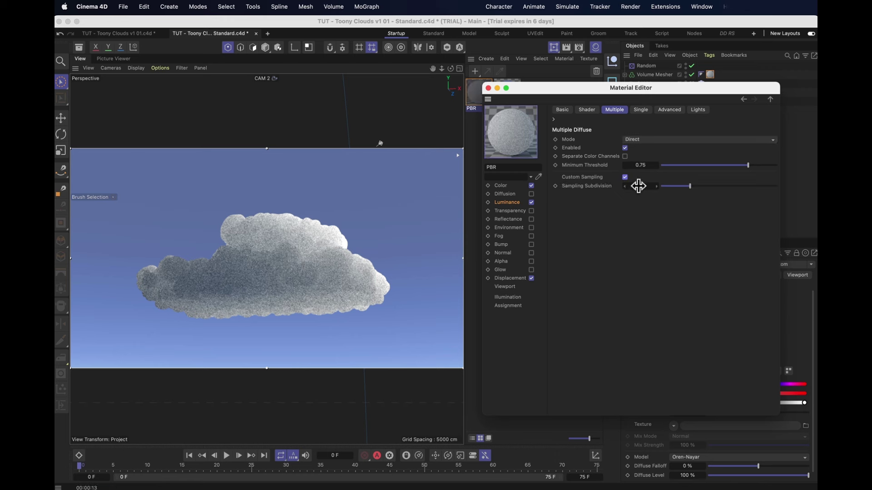
left_click(639, 186)
type("7")
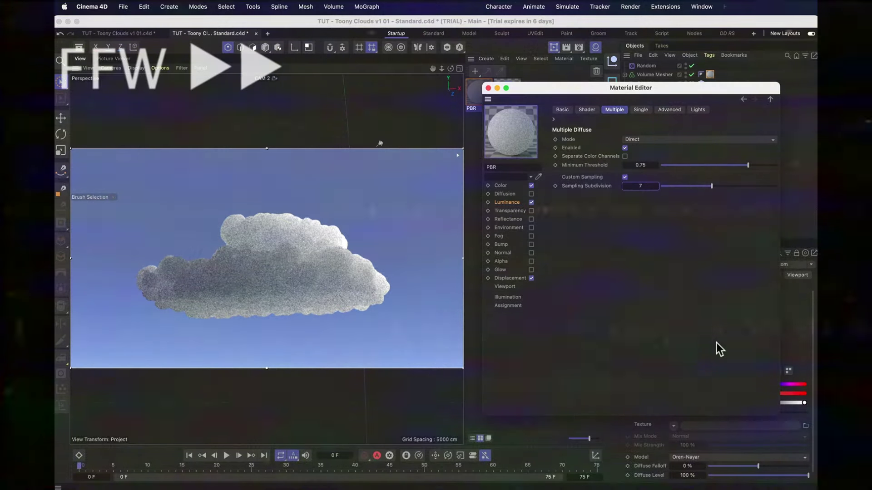